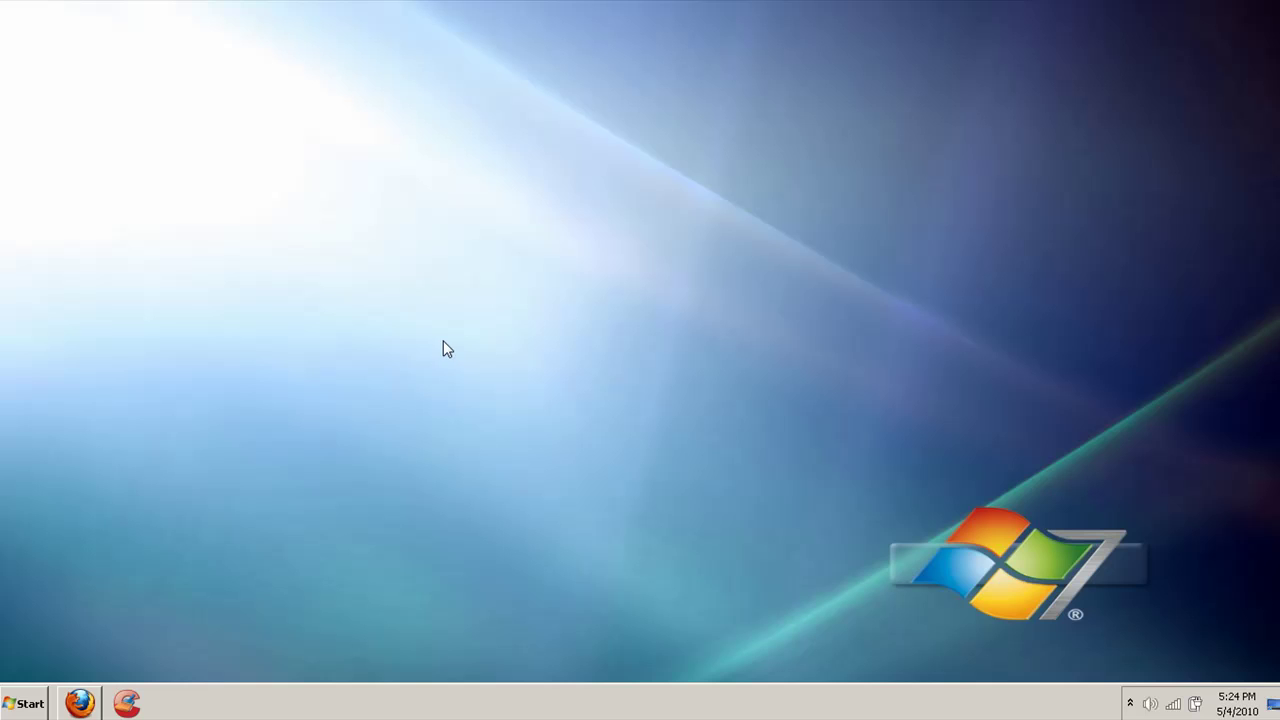
In Firefox, browse emulator-zone.com's Sega Dreamcast section to the nullDC page and select all its text.
click(98, 710)
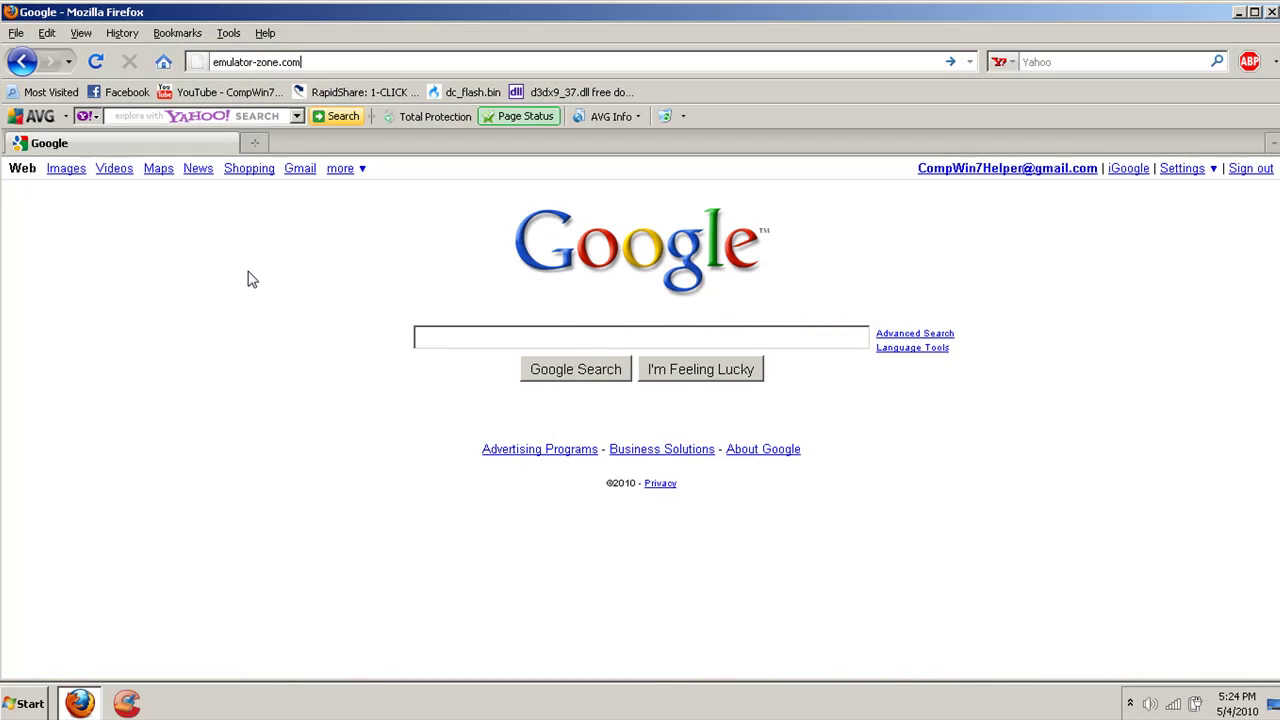
key(Return)
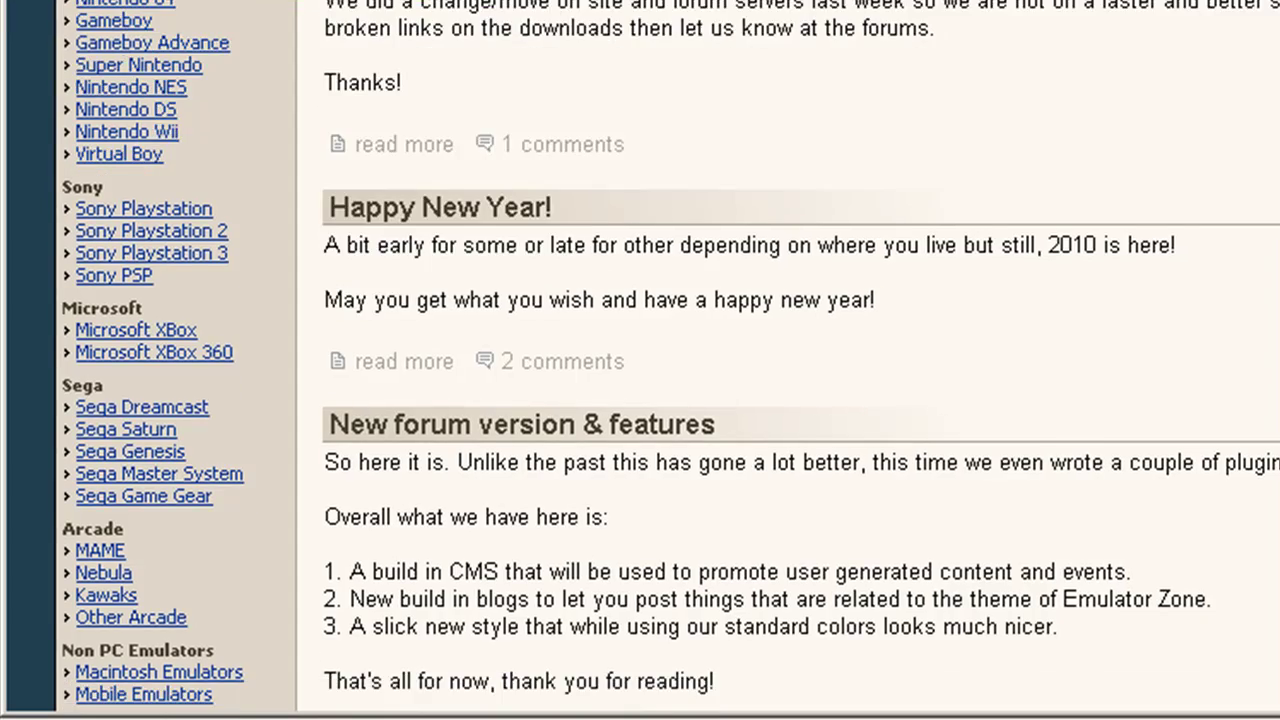
scroll(640, 360, down, 3)
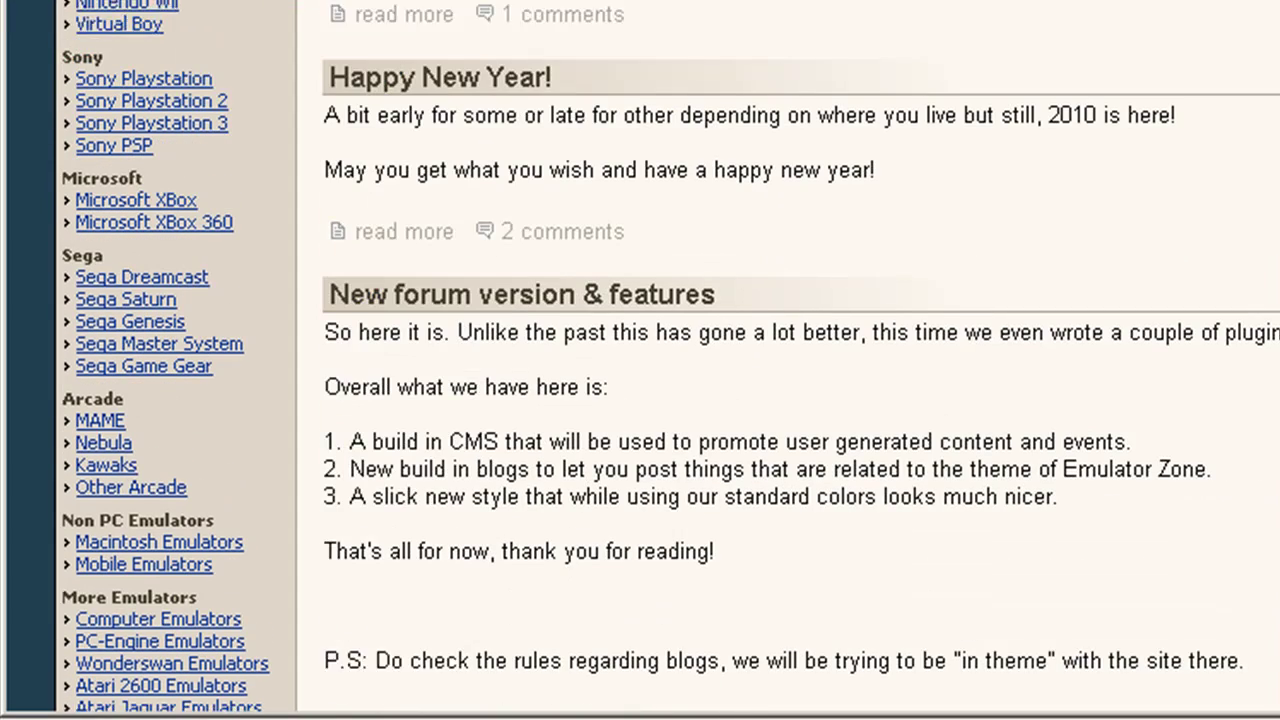
click(207, 250)
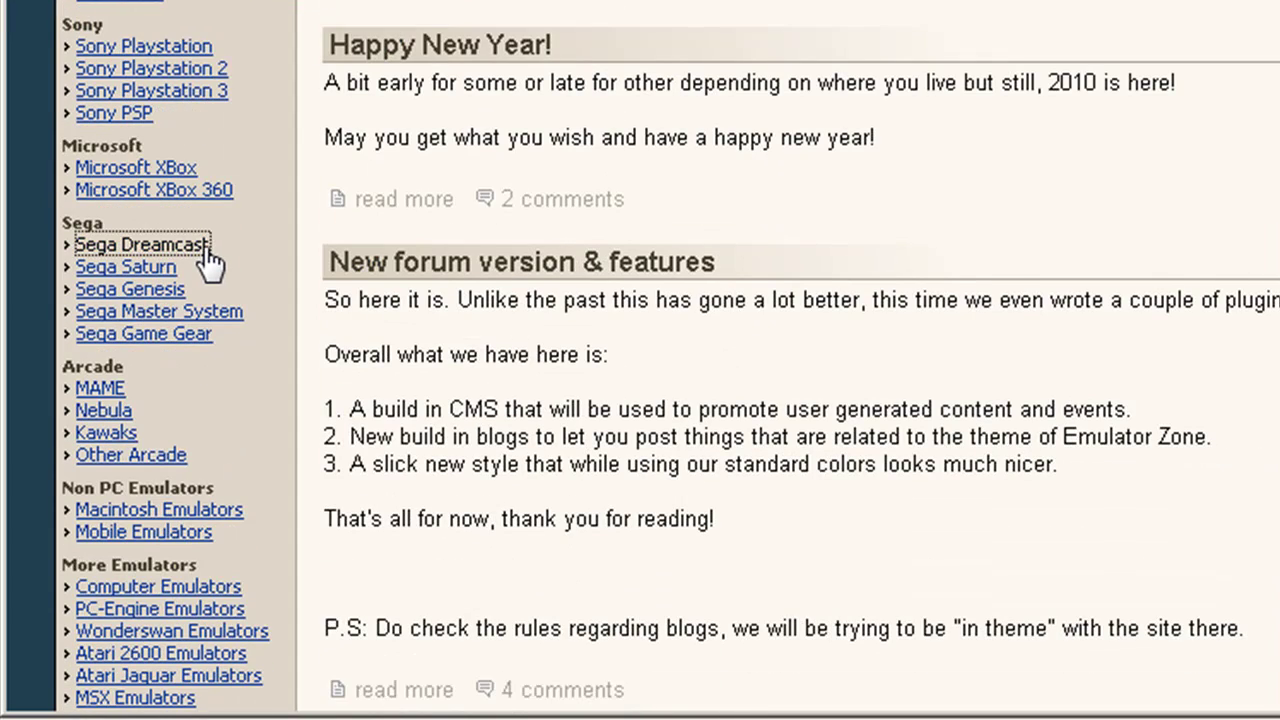
scroll(206, 257, down, 8)
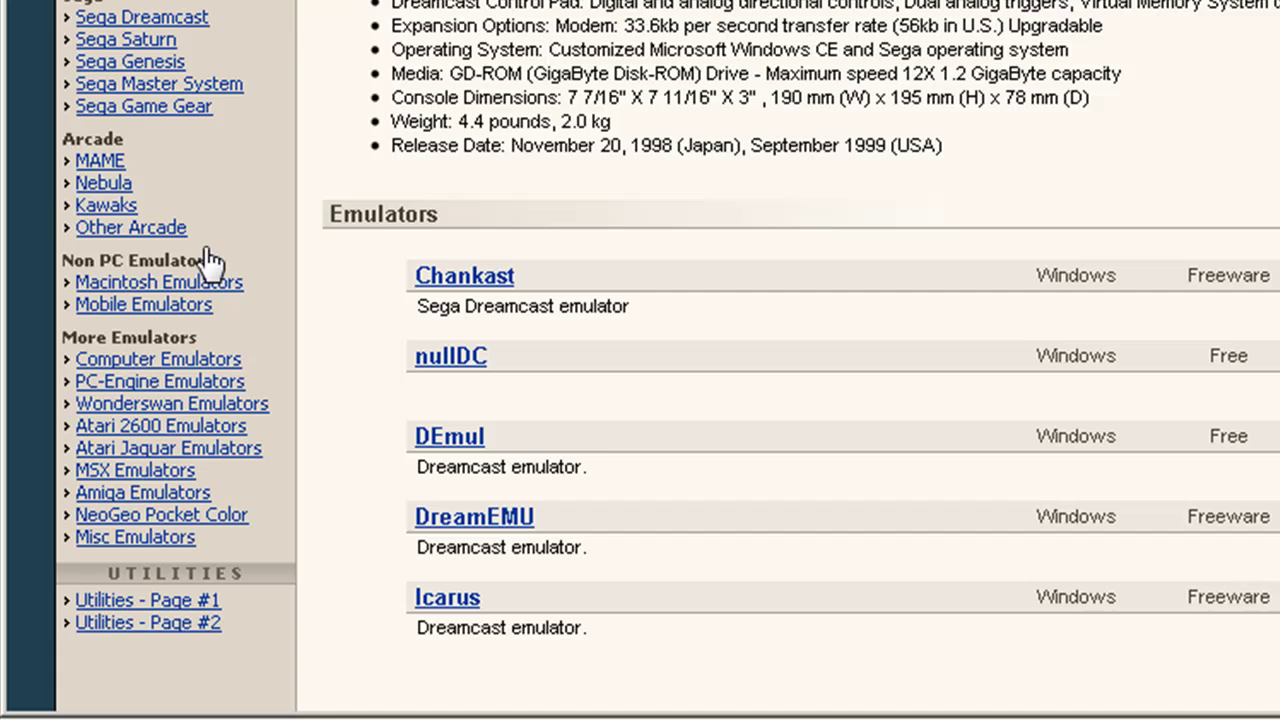
click(452, 356)
scroll(457, 371, down, 1)
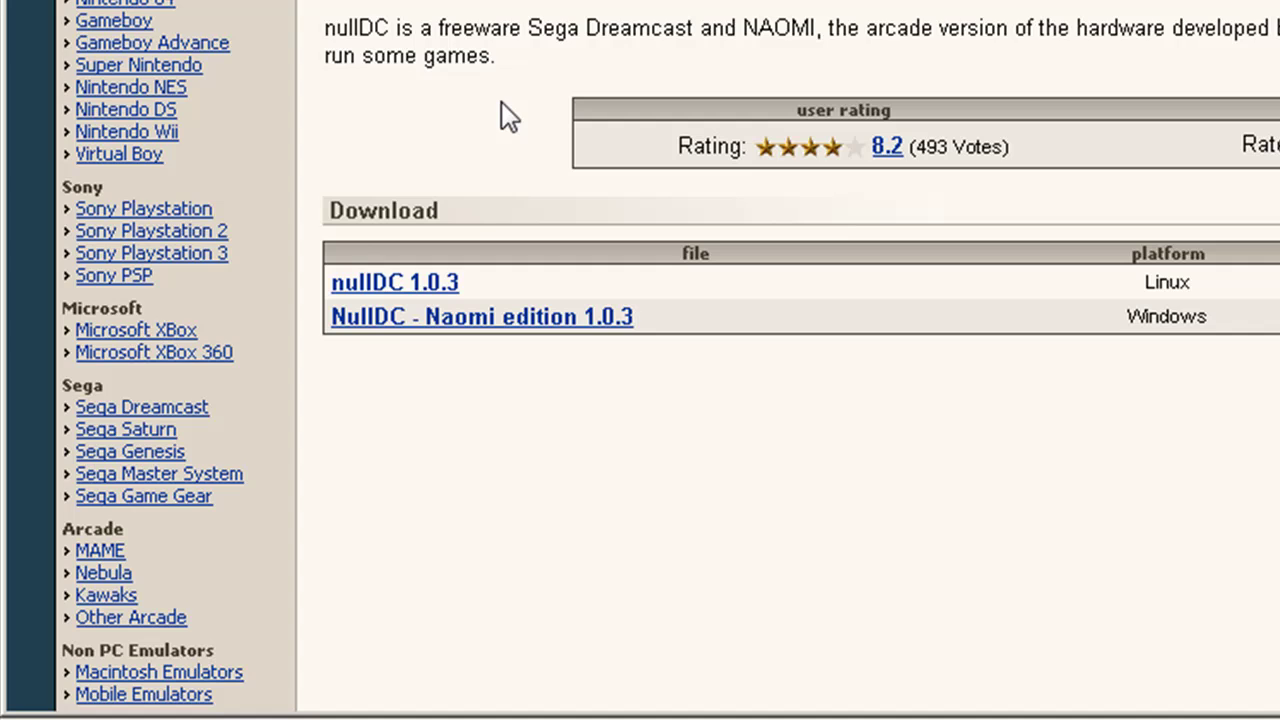
key(ctrl+a)
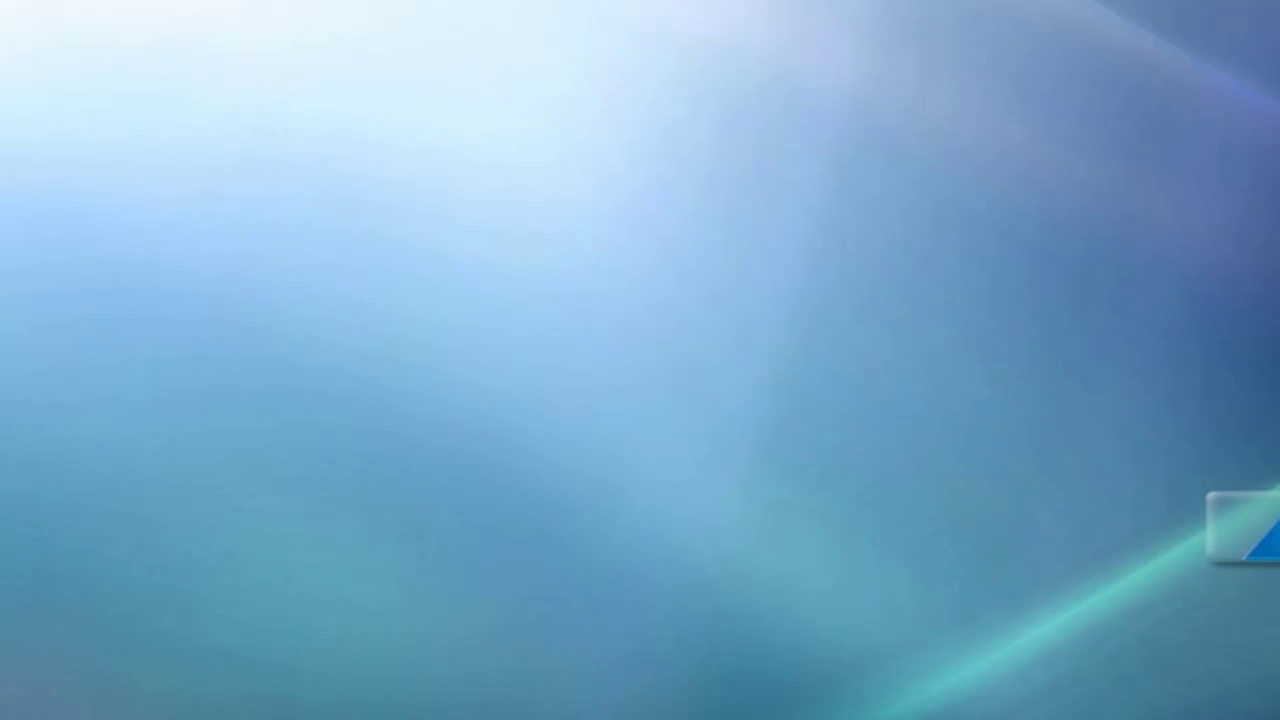
Turn on desktop icons from the desktop context menu.
right_click(772, 127)
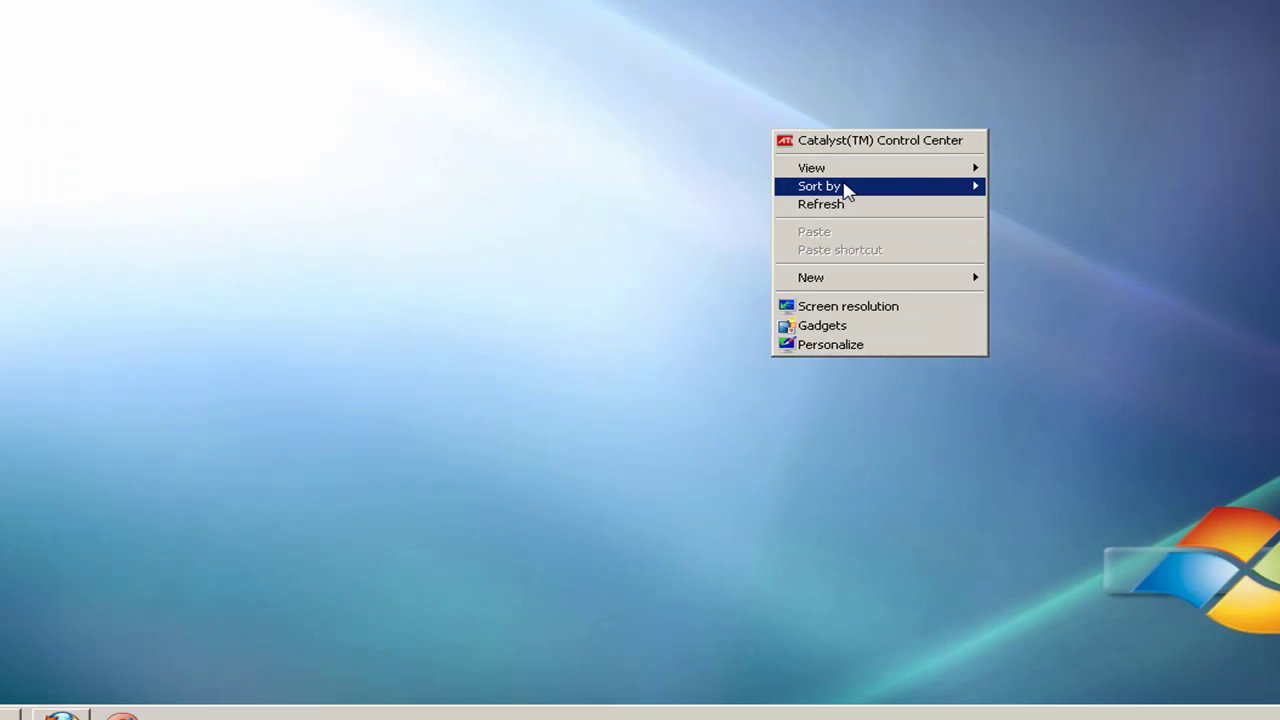
mouse_move(868, 210)
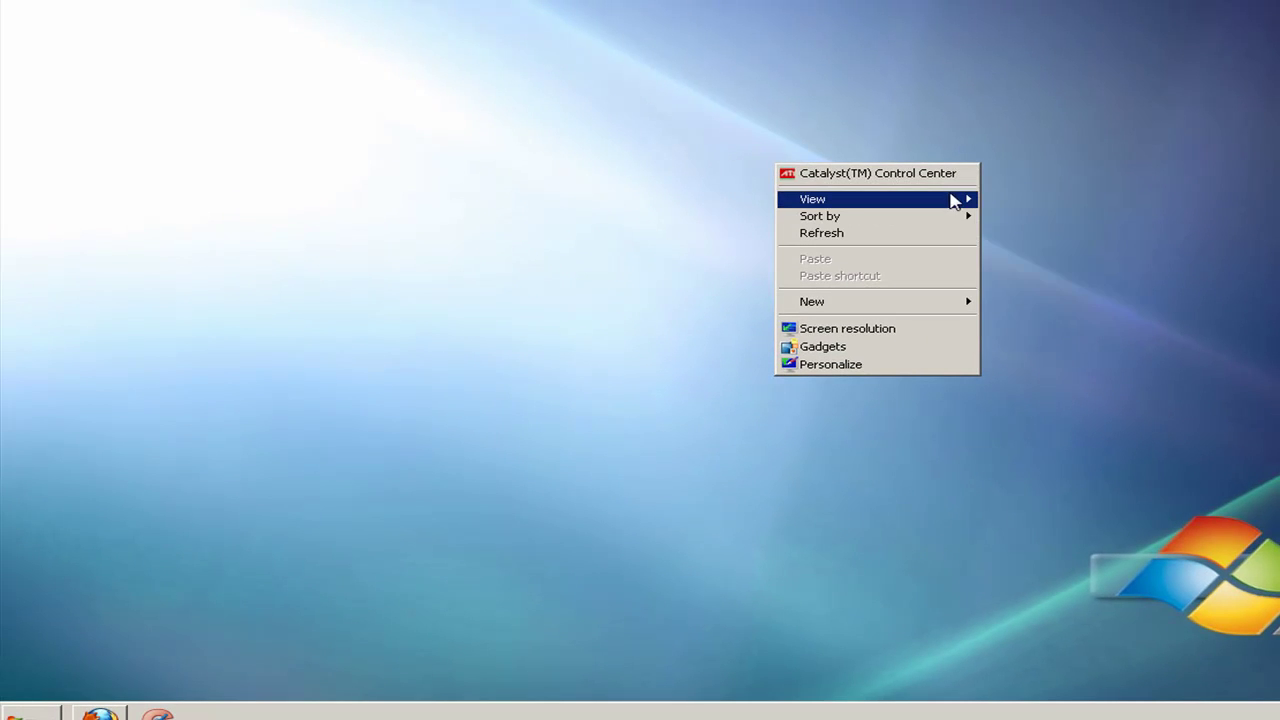
mouse_move(957, 197)
click(1089, 302)
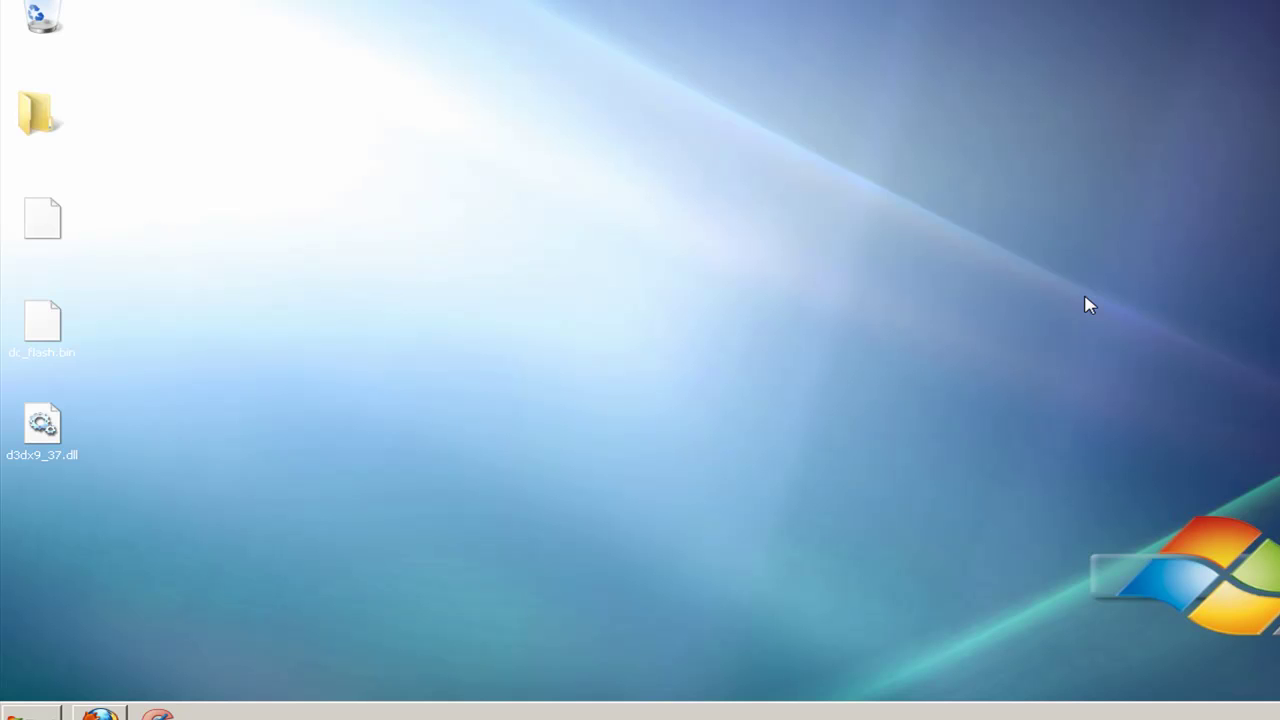
Move dc_boot.bin and dc_flash.bin from the desktop into the NULLDC data folder.
double_click(42, 135)
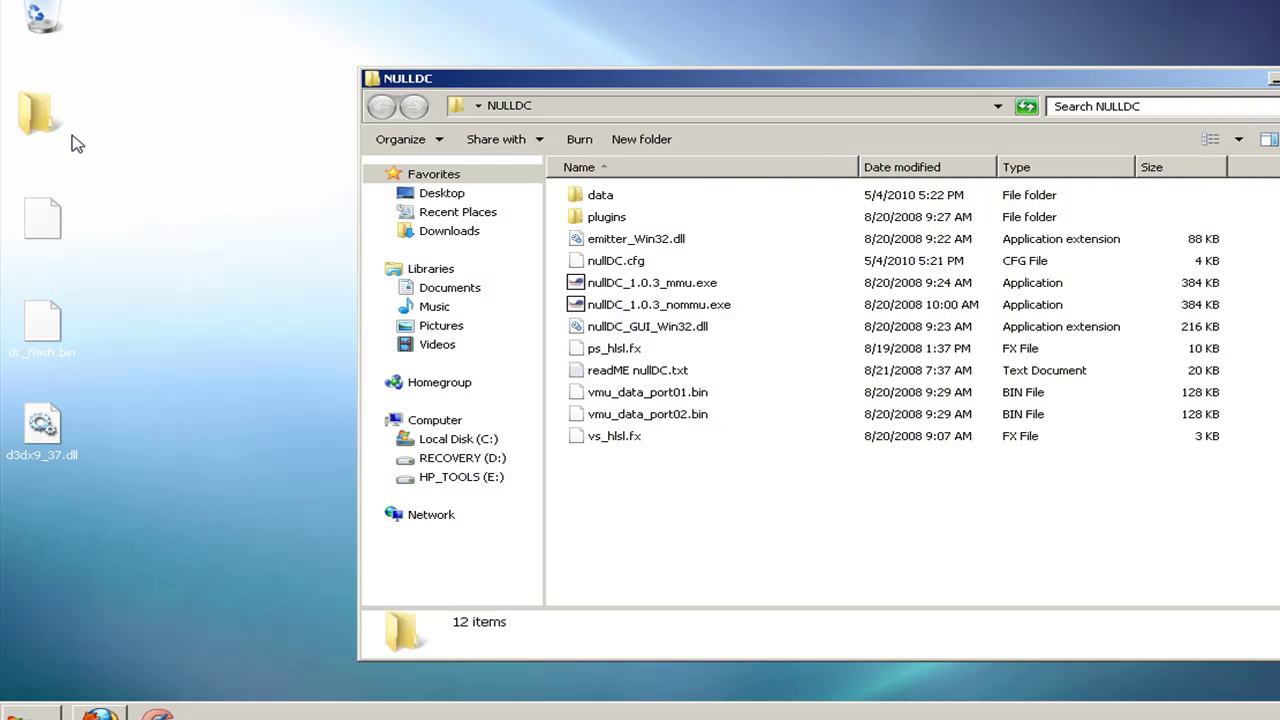
click(585, 197)
double_click(600, 196)
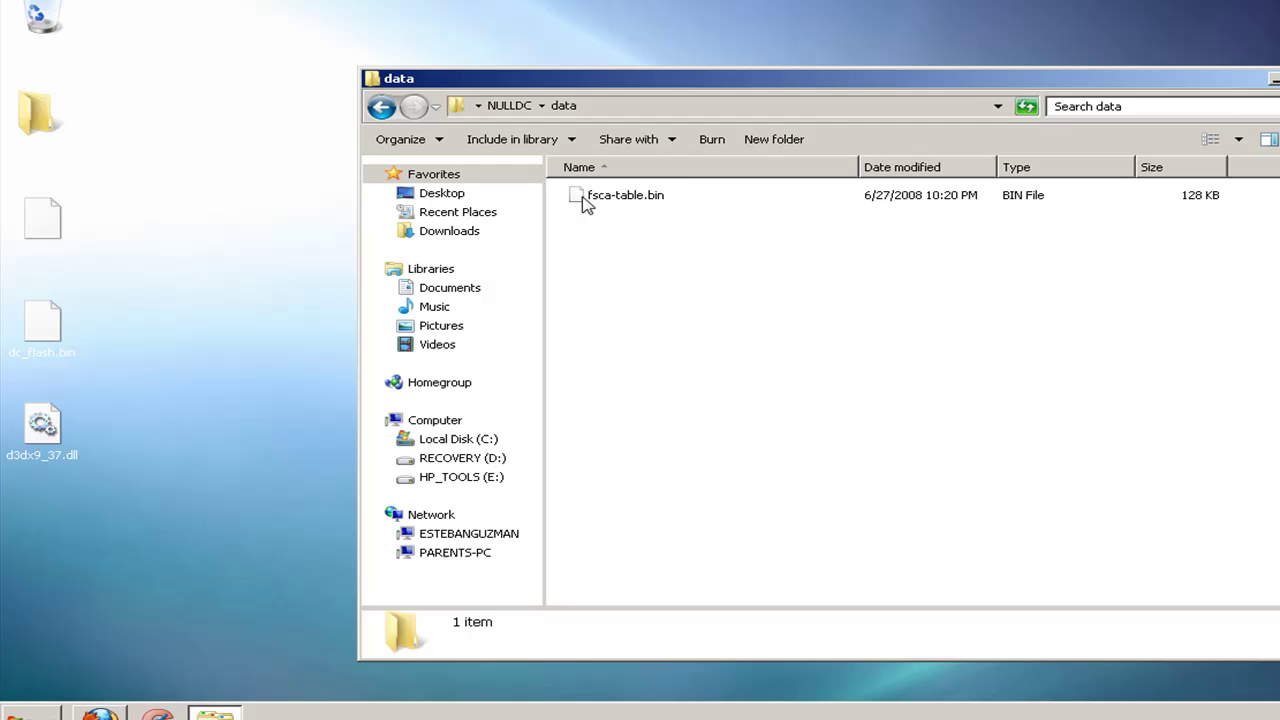
drag(165, 345, 18, 200)
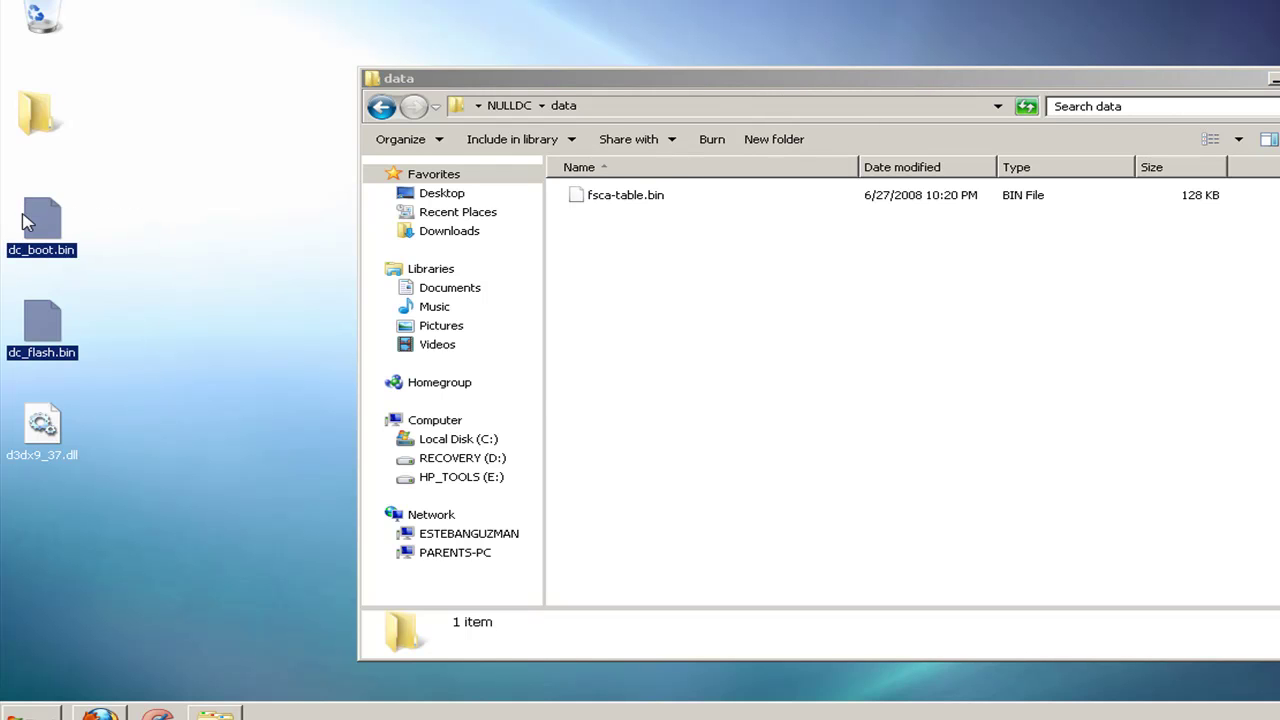
drag(595, 422, 731, 443)
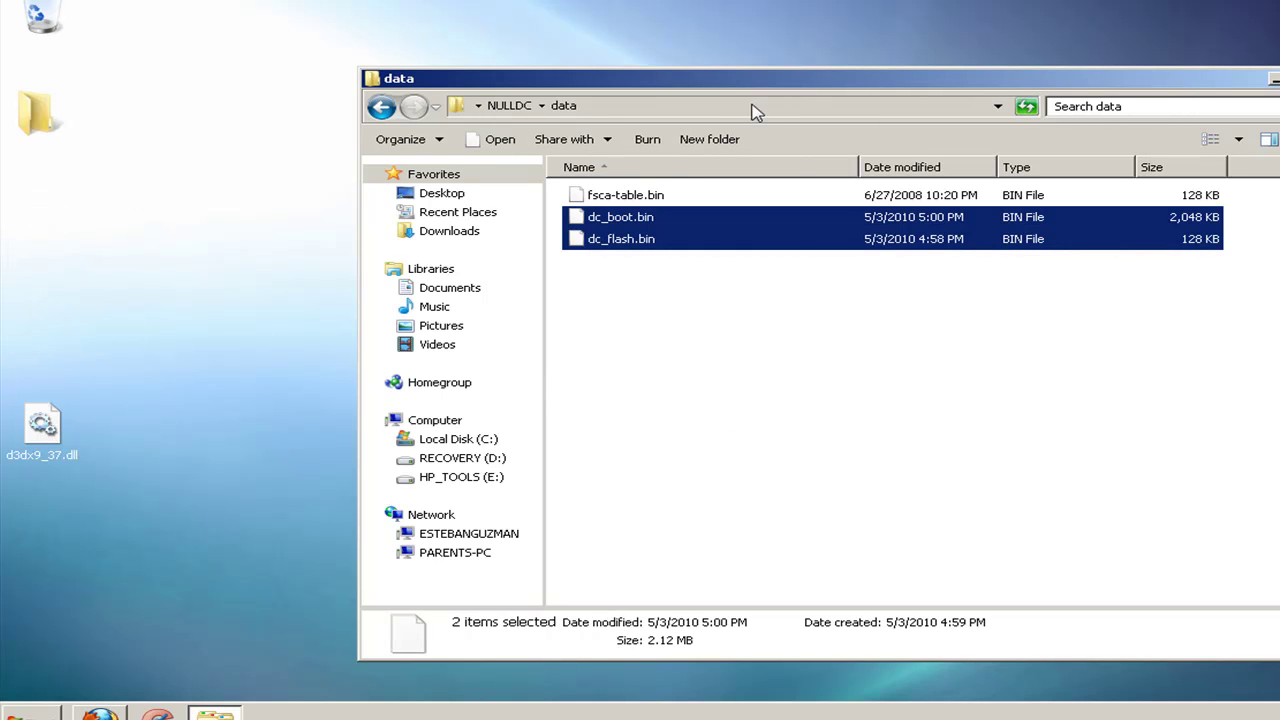
Move d3dx9_37.dll from the desktop into the NULLDC folder.
click(381, 107)
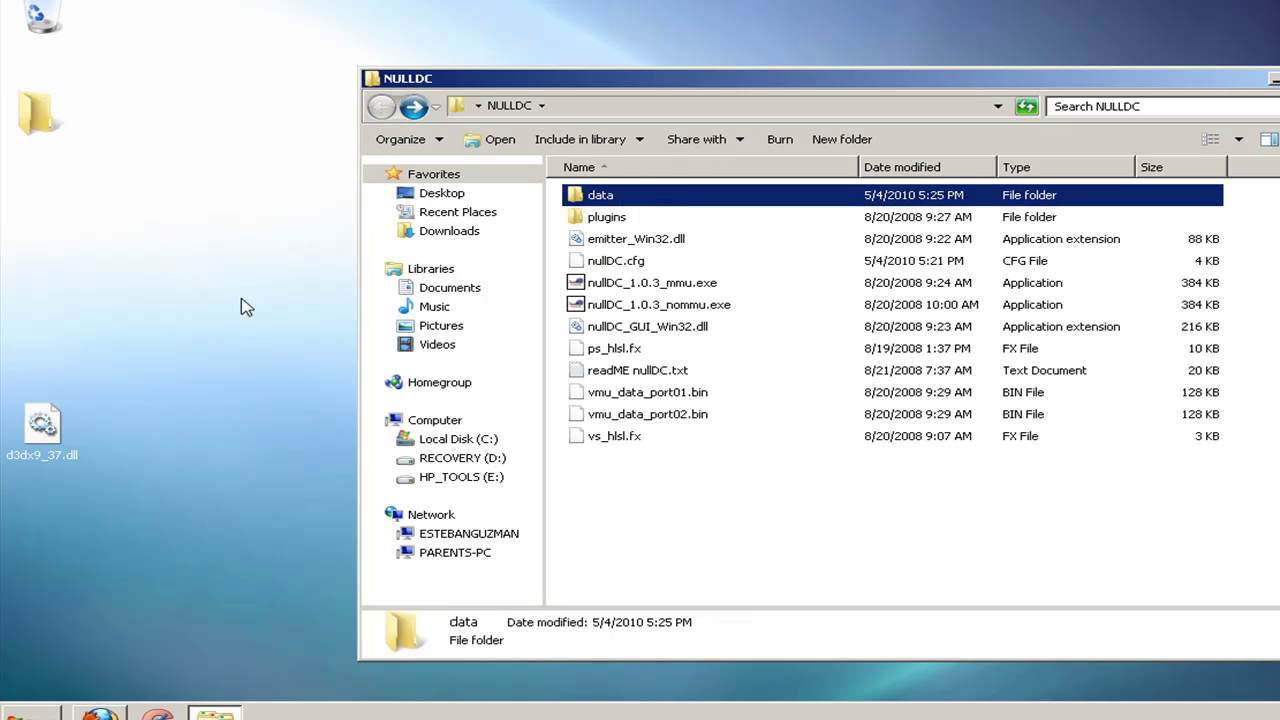
click(64, 448)
drag(560, 480, 634, 488)
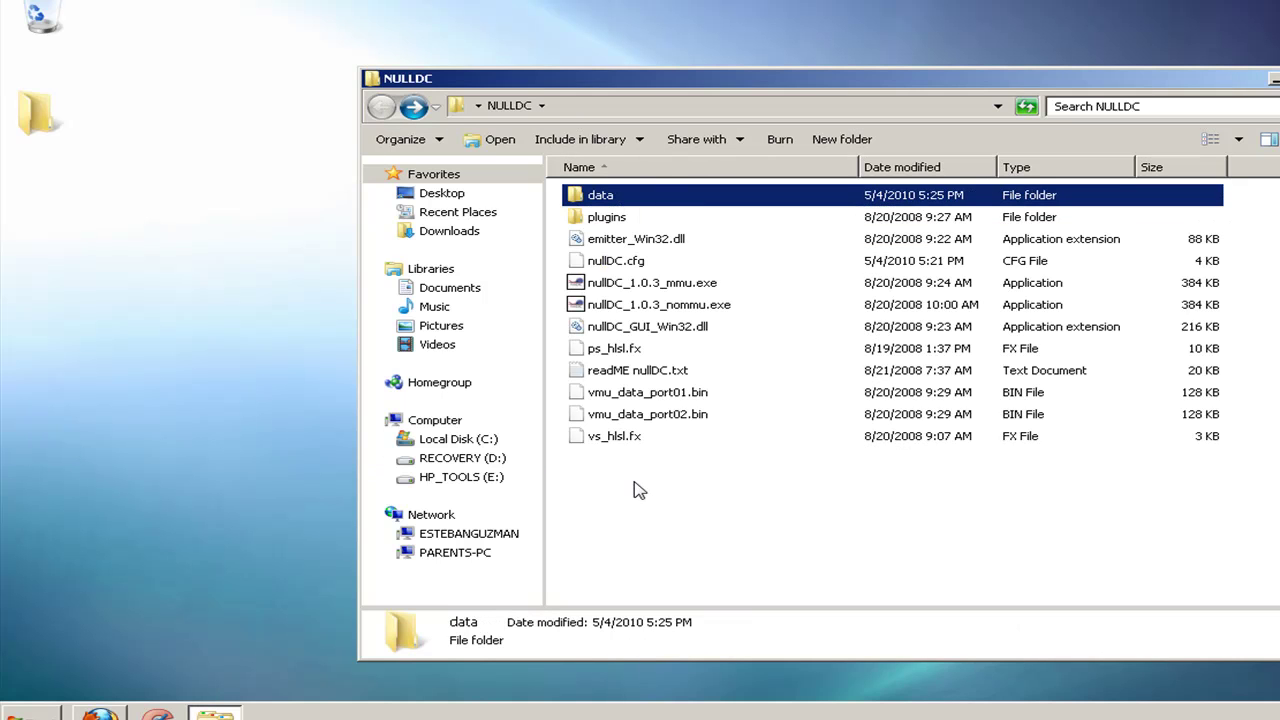
click(652, 503)
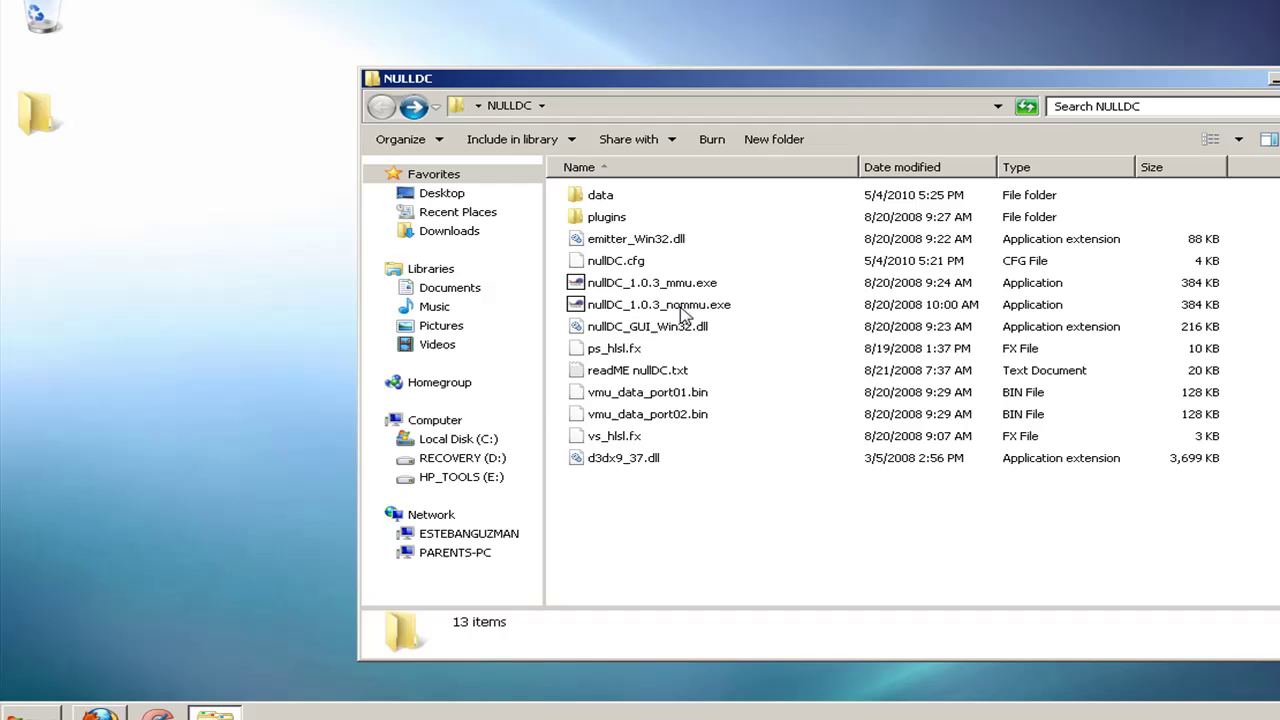
Close the NULLDC window and load the pasted Emulator Zone Sega Dreamcast page in Firefox.
key(alt+F4)
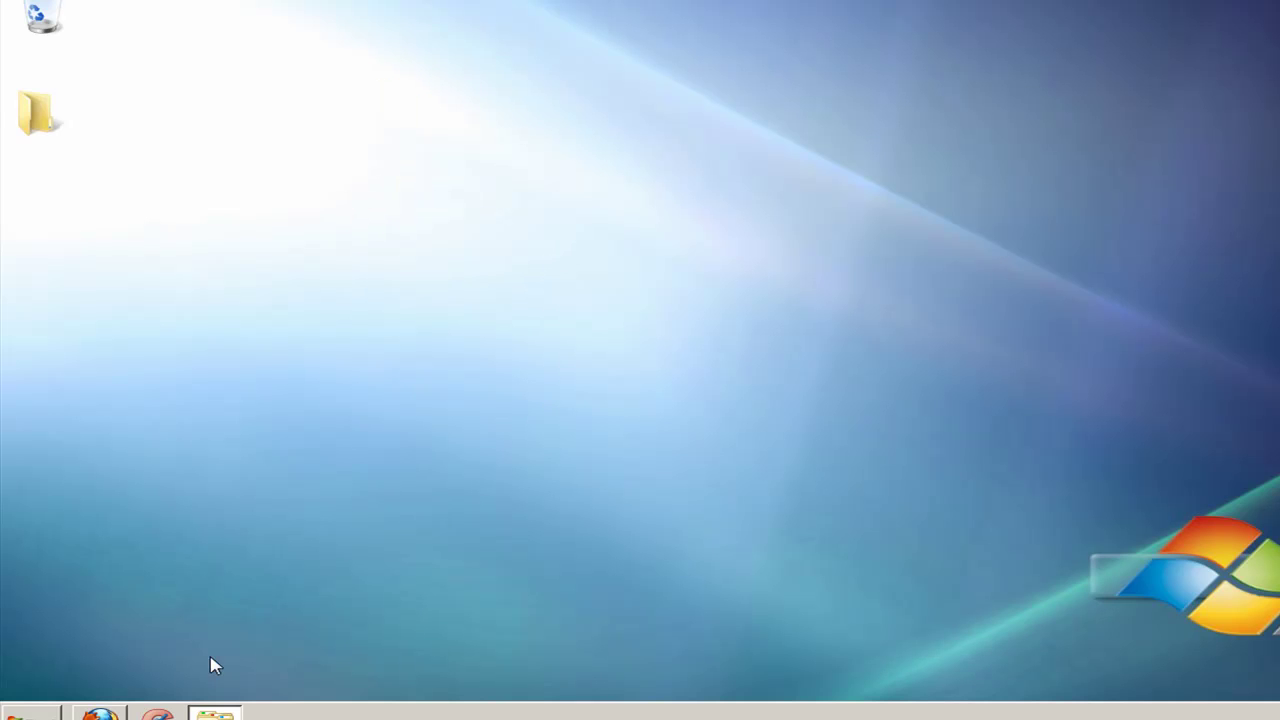
key(alt+Tab)
click(630, 45)
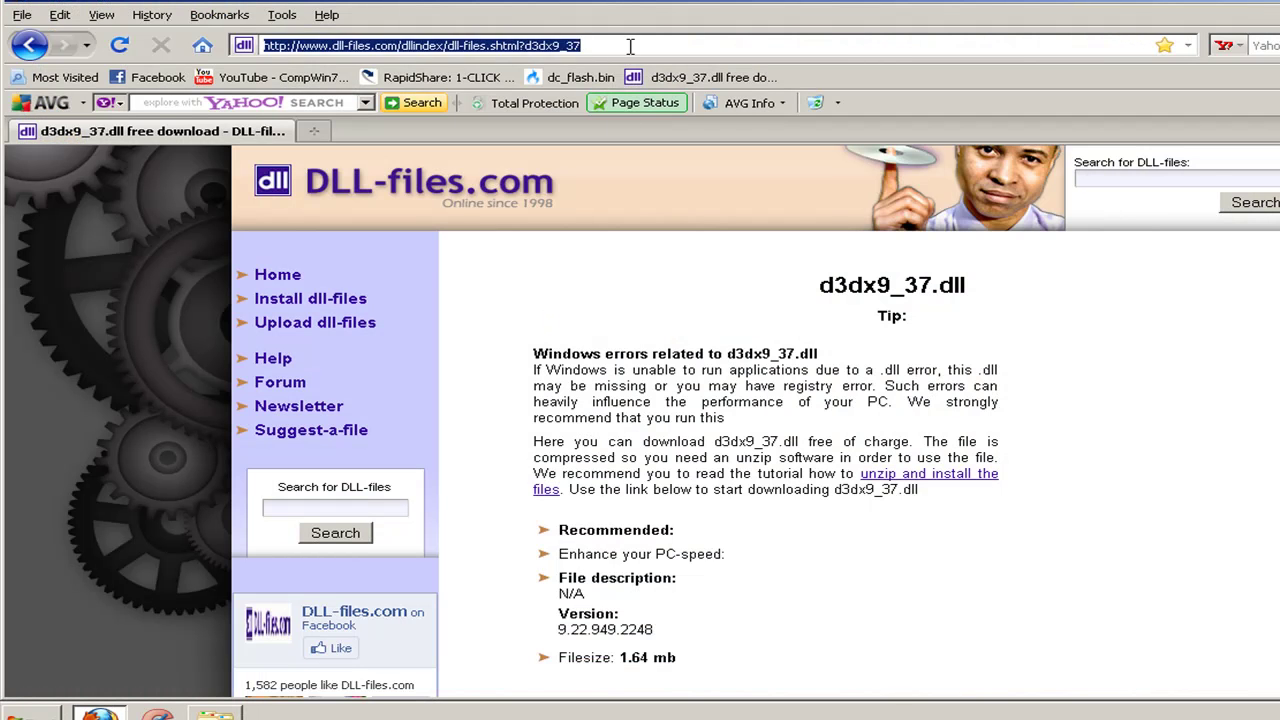
key(BackSpace)
right_click(630, 45)
click(686, 121)
key(Return)
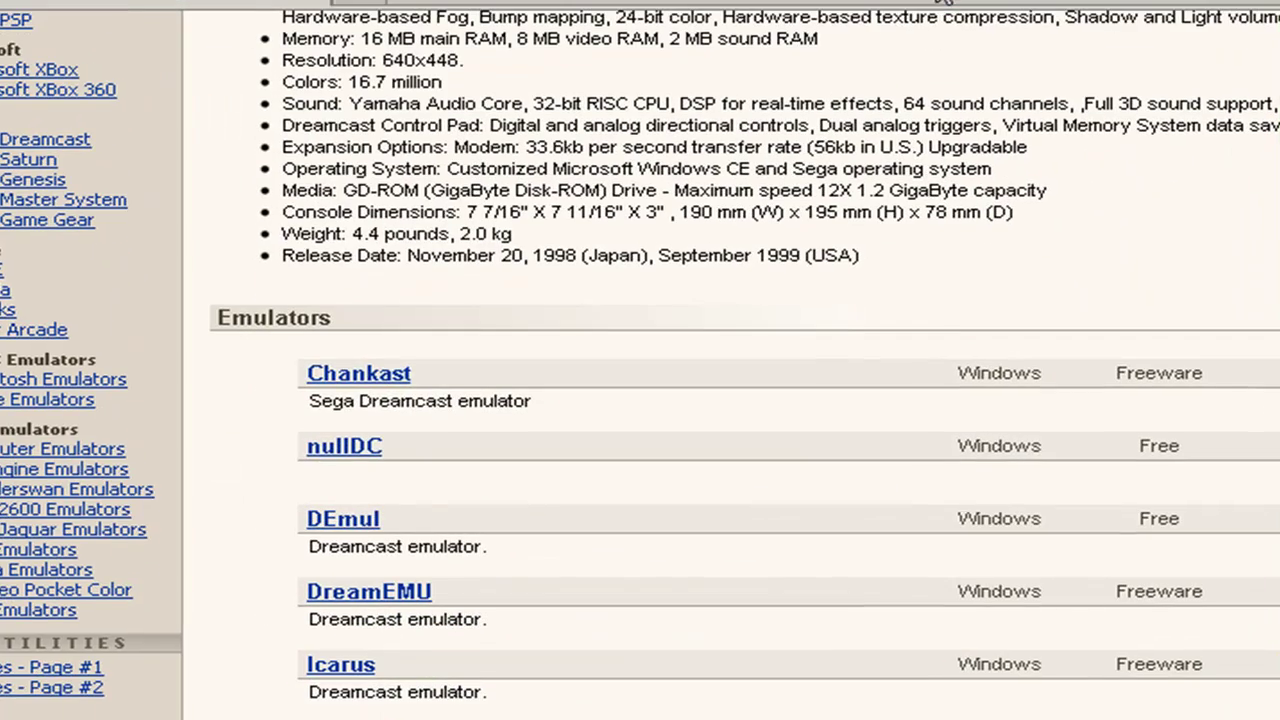
Download the Chankast 0.25 archive ChankastAlpha025.rar and open it with WinRAR.
click(377, 386)
scroll(372, 391, down, 5)
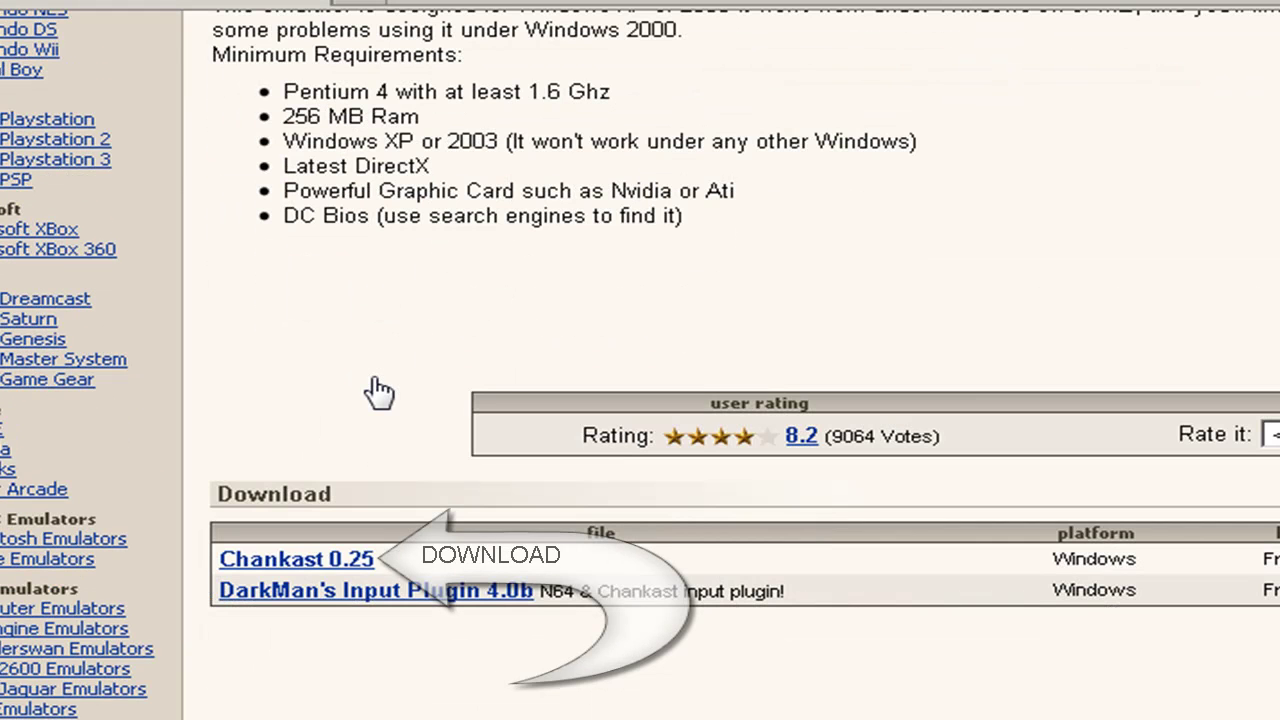
click(332, 562)
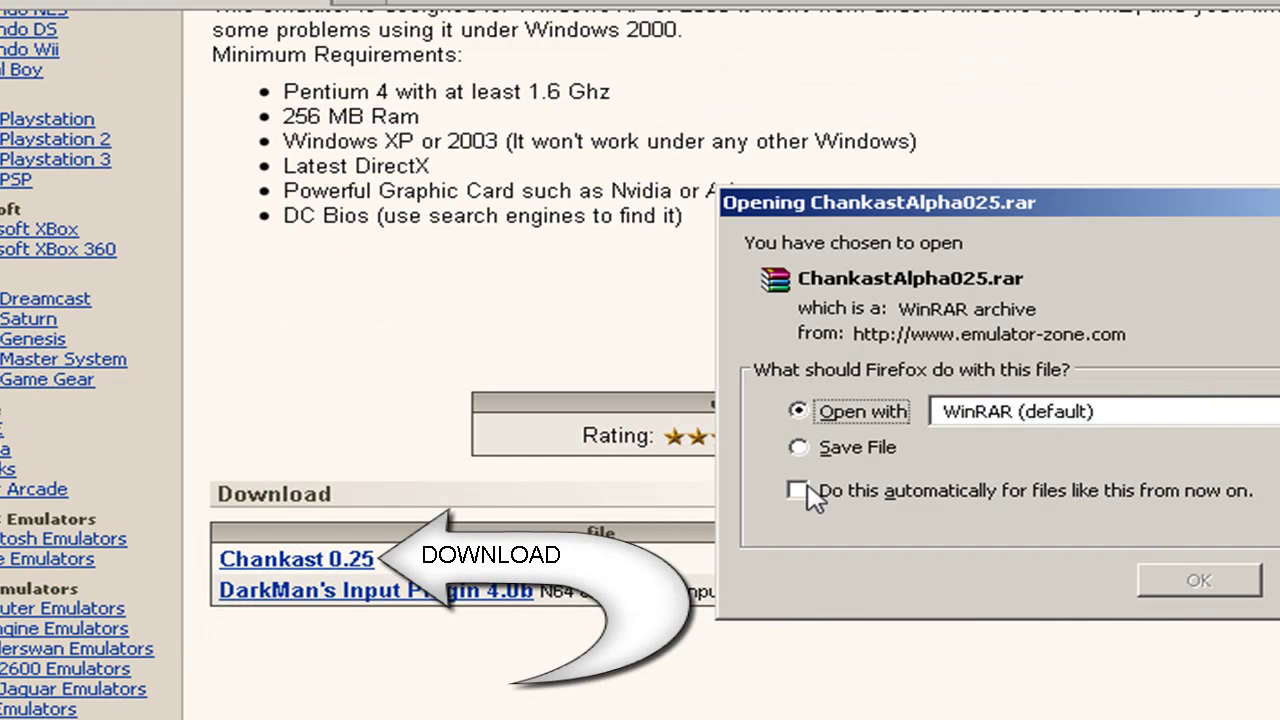
click(1178, 588)
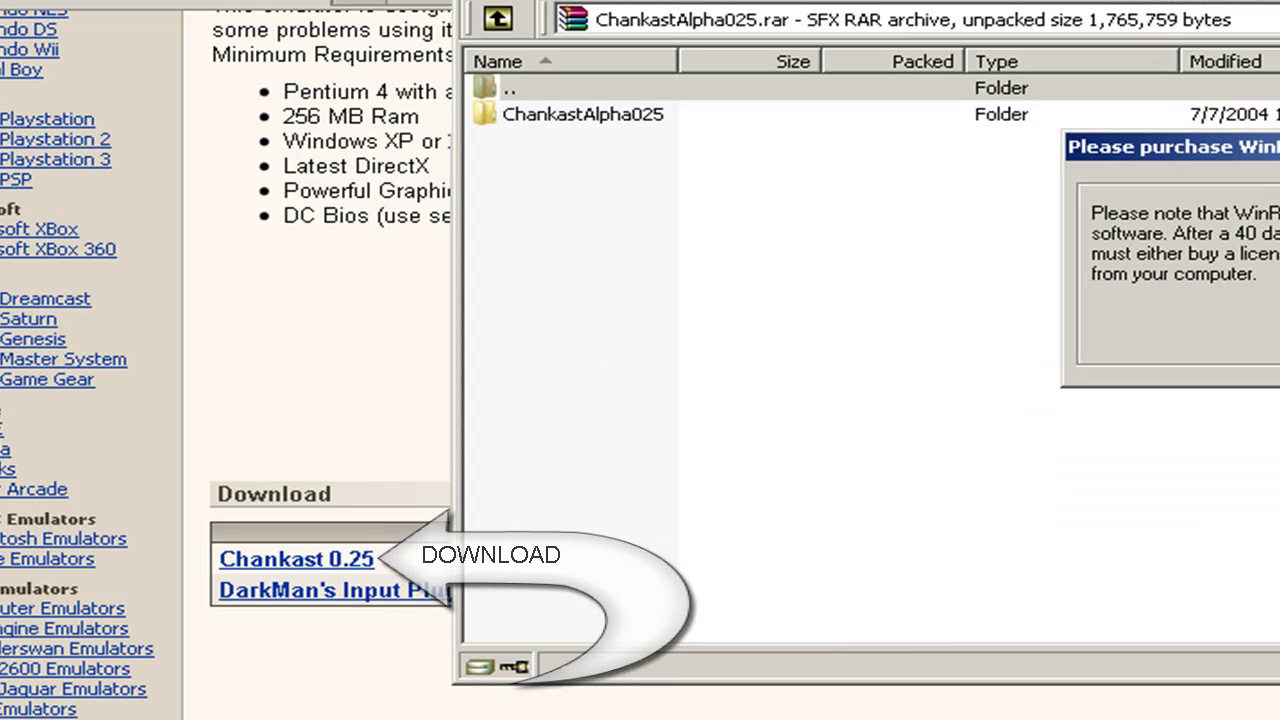
Extract ChankastAlpha025.rar to the Desktop in WinRAR, past the purchase reminder, then close it.
key(Escape)
click(650, 2)
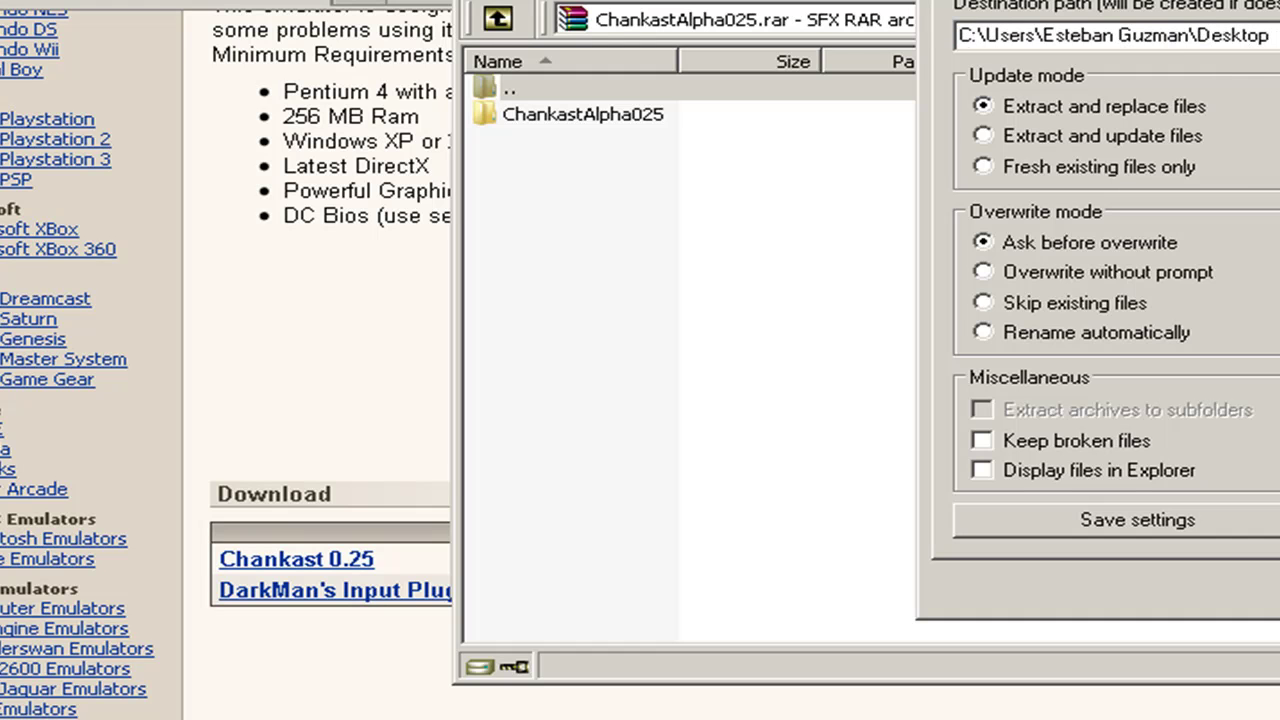
key(Return)
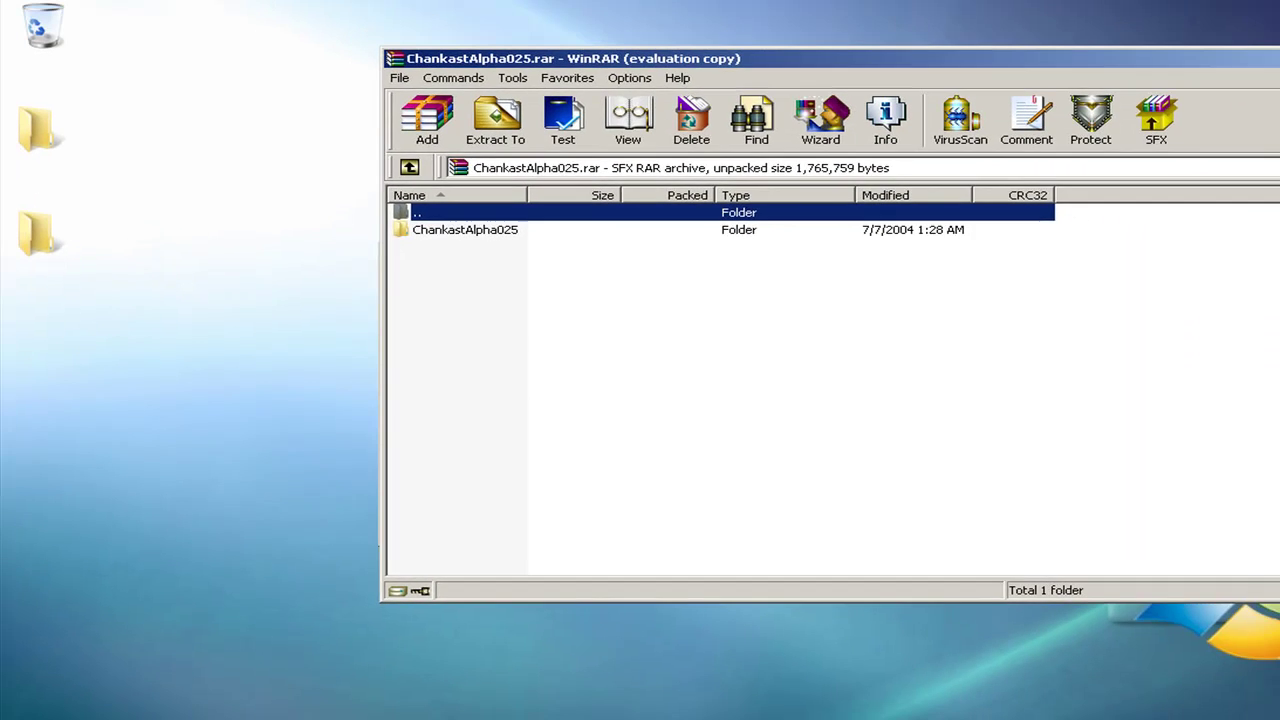
key(Escape)
Move vmsbrowser.exe from the extracted ChankastAlpha025 folder into the NULLDC folder.
click(929, 254)
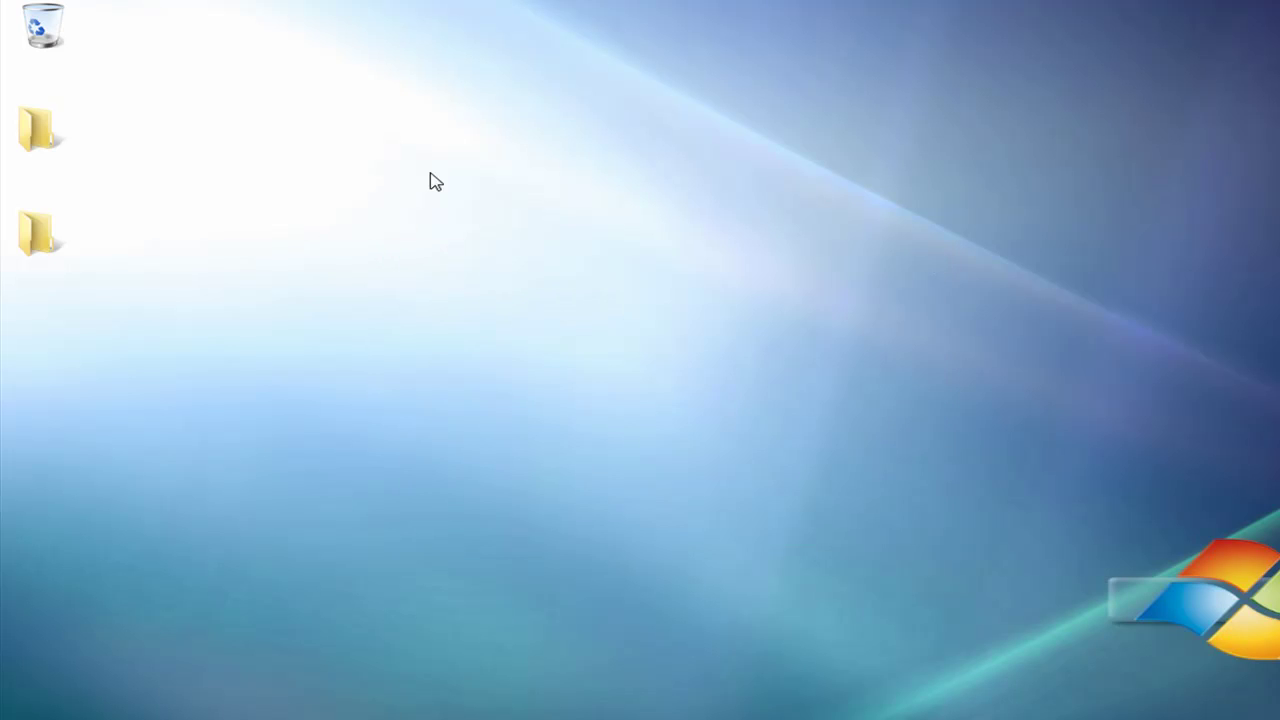
double_click(48, 226)
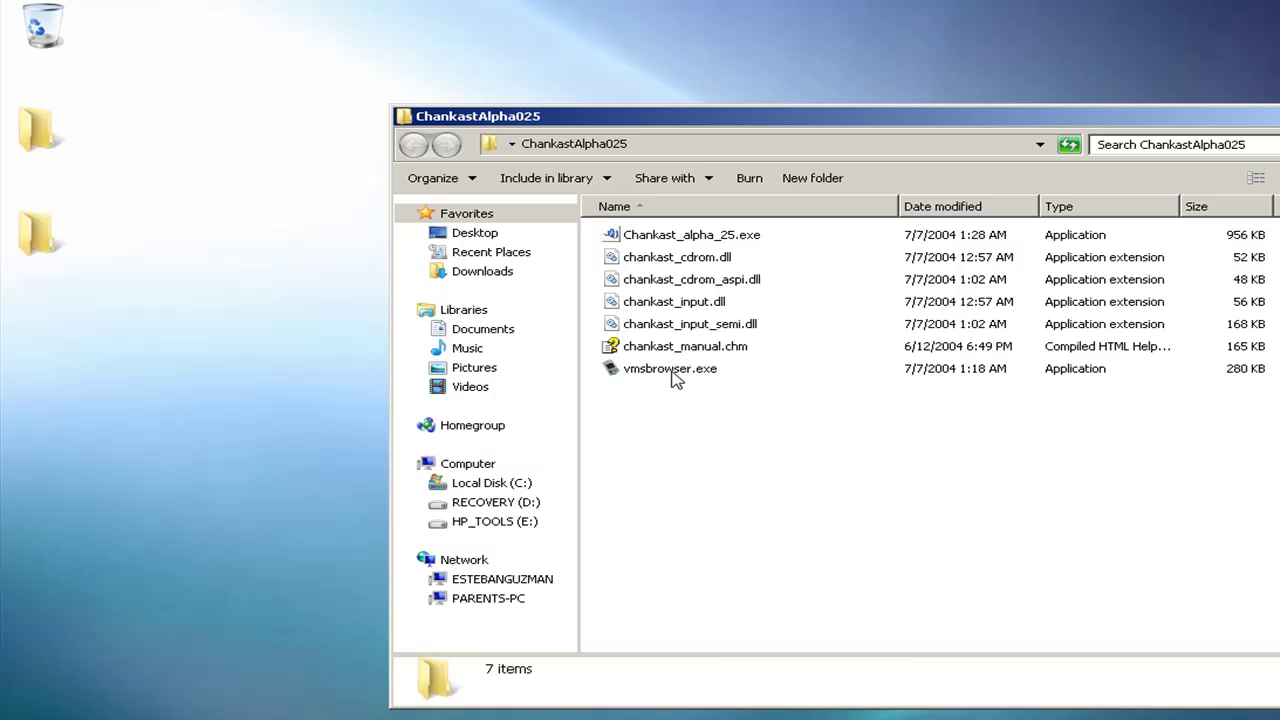
drag(670, 368, 40, 235)
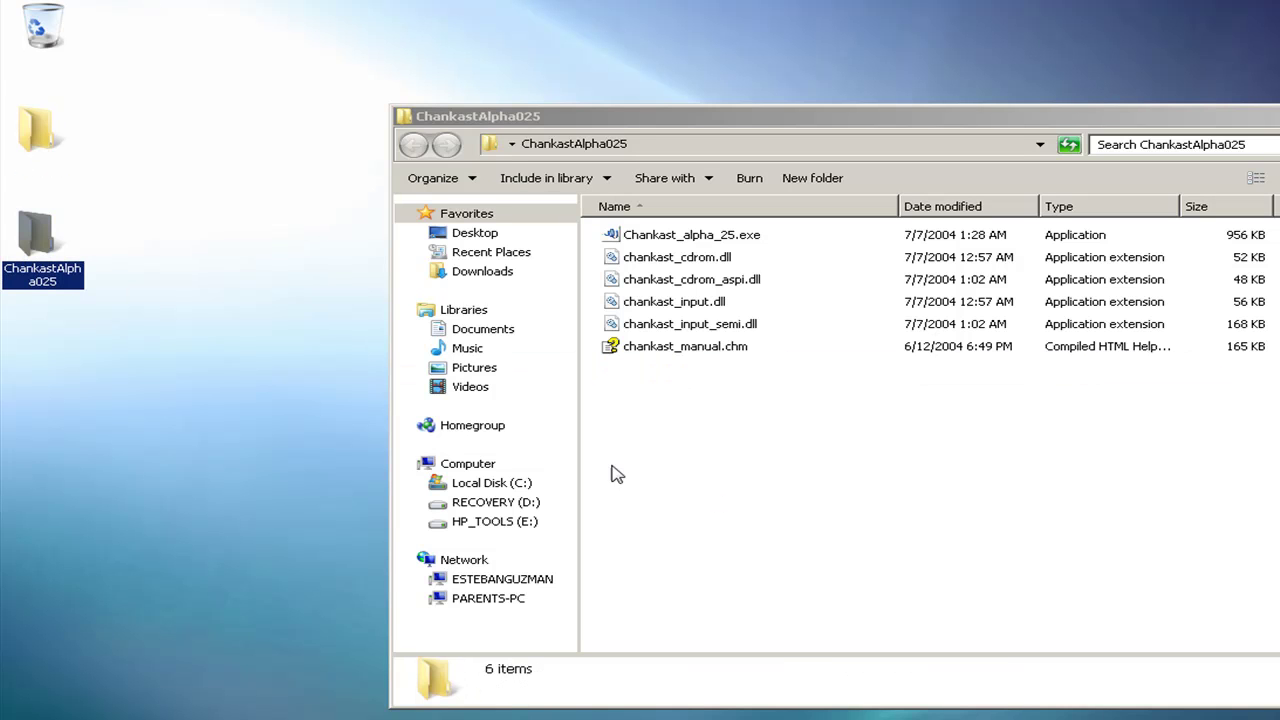
Delete the ChankastAlpha025 folder to the Recycle Bin and close its window.
right_click(36, 272)
click(229, 557)
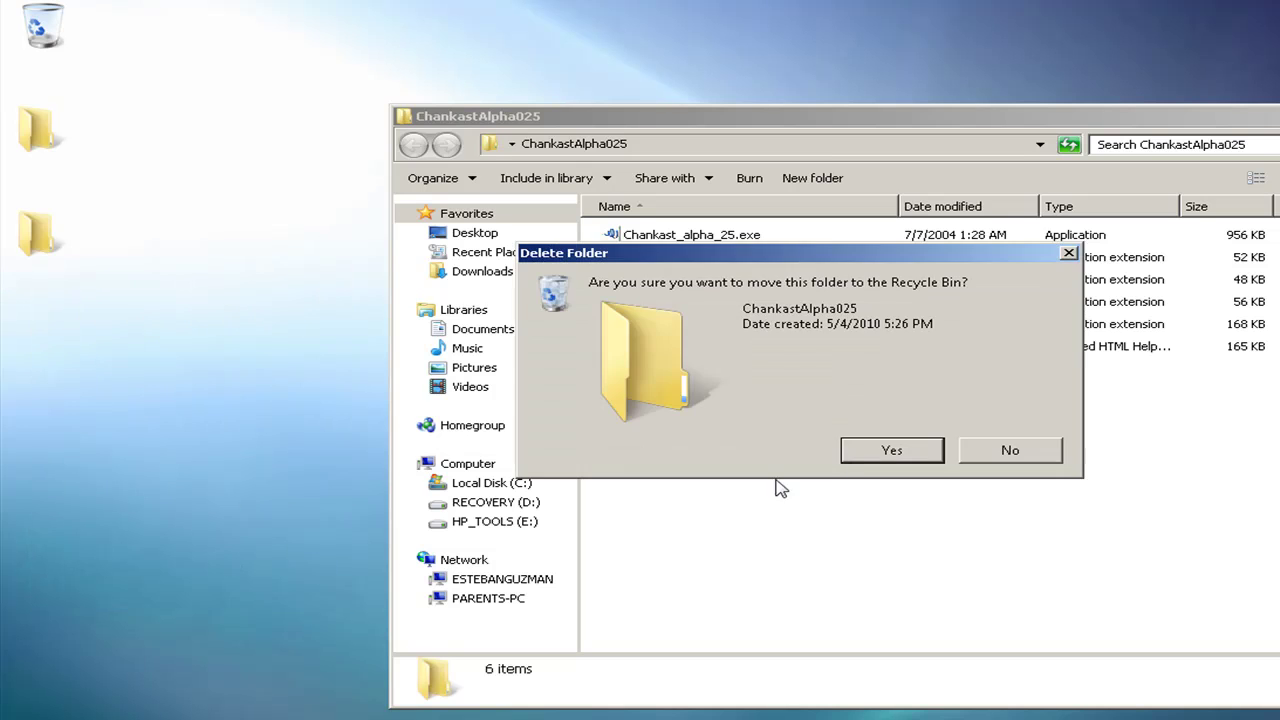
click(862, 457)
key(alt+F4)
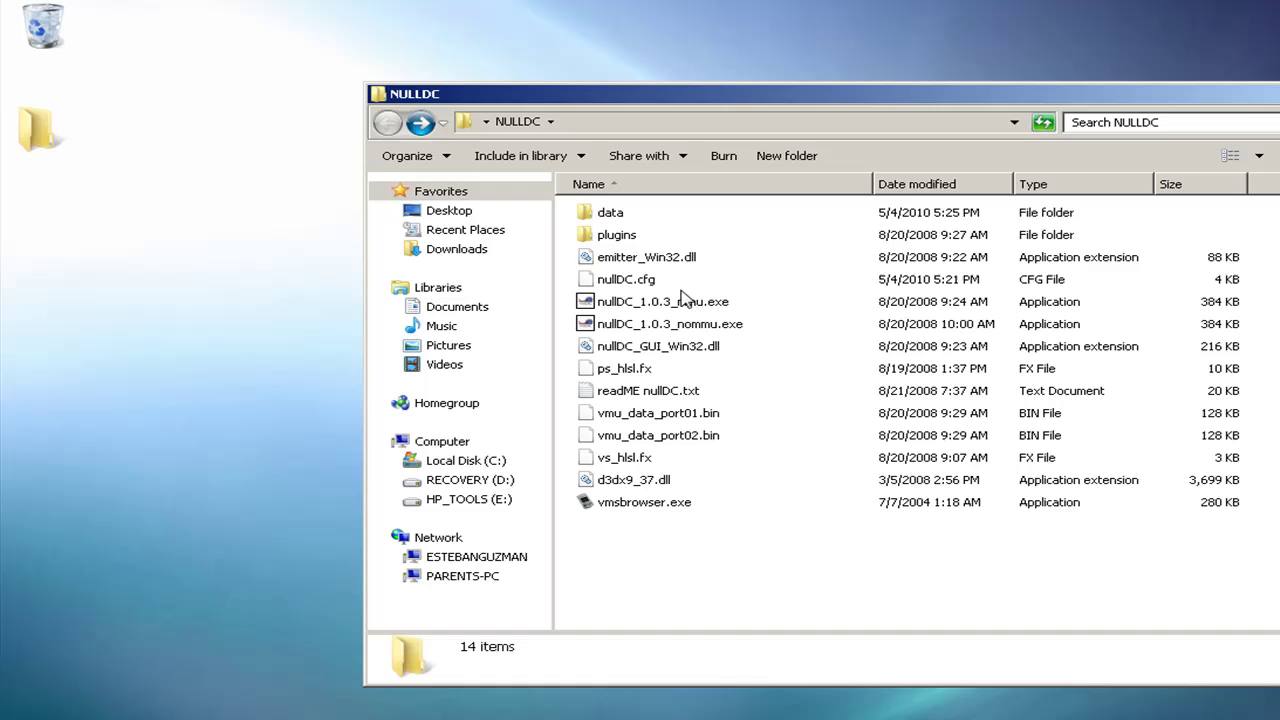
double_click(655, 306)
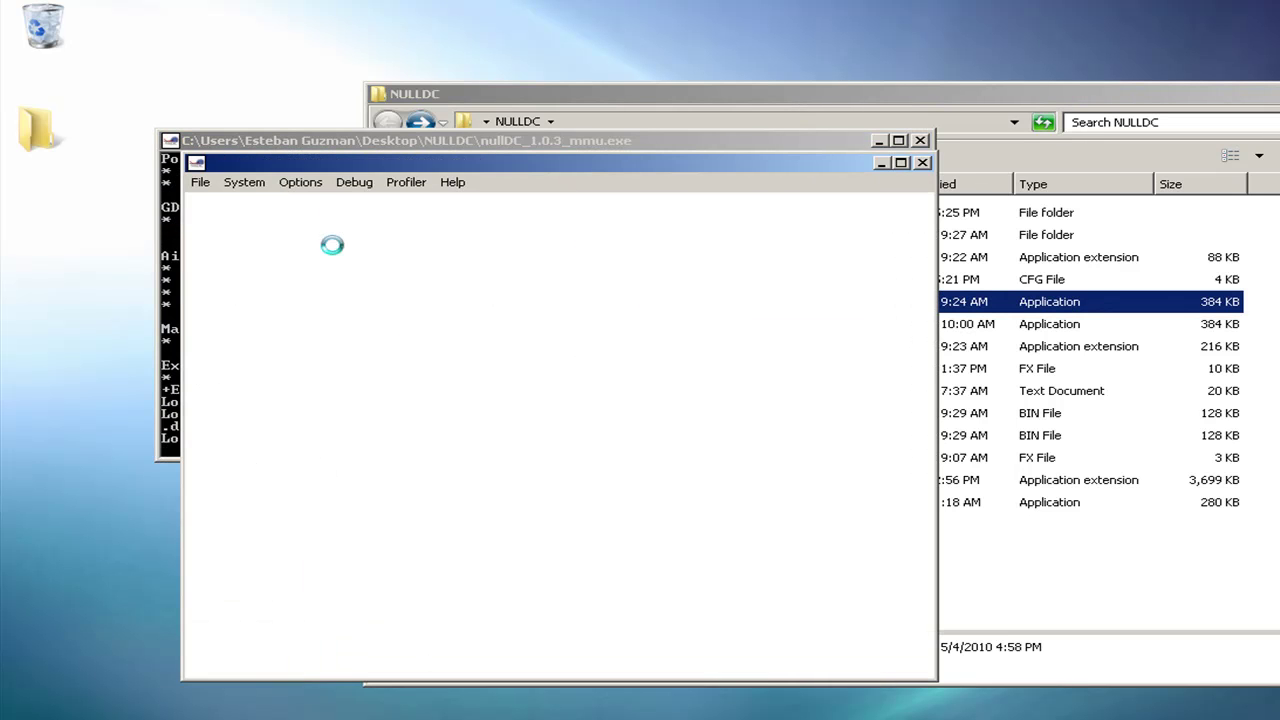
click(301, 183)
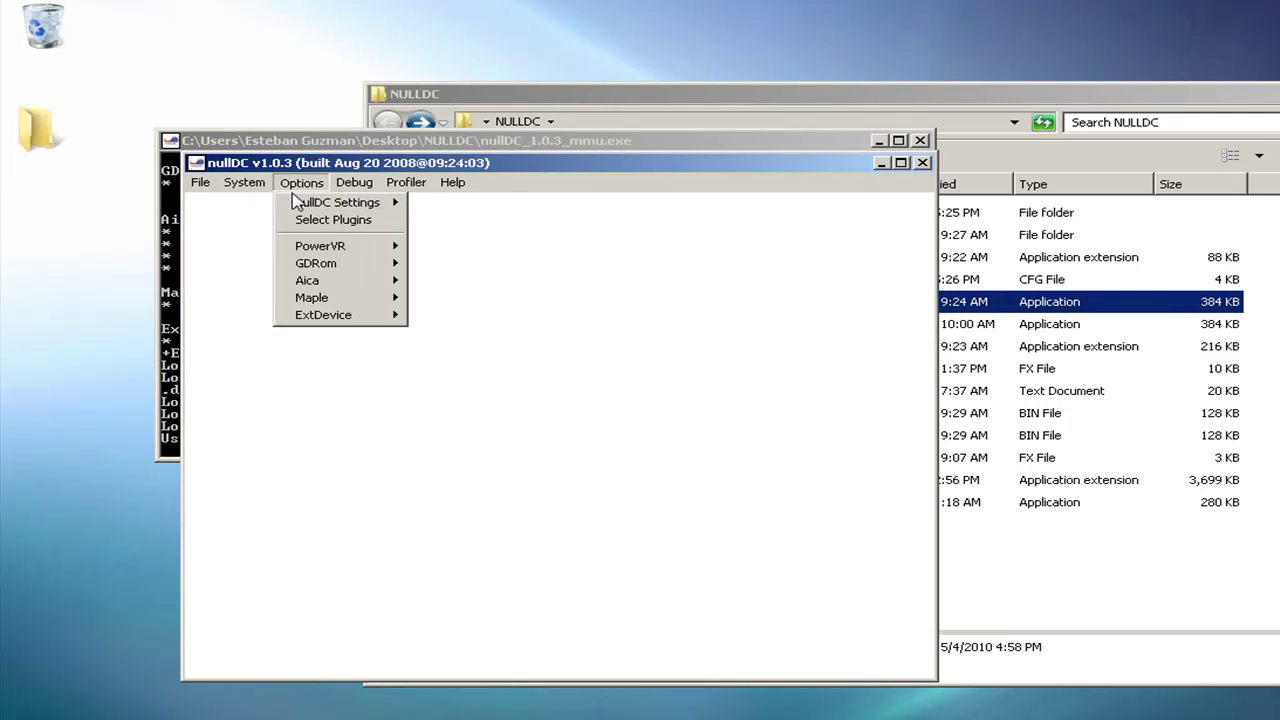
mouse_move(310, 205)
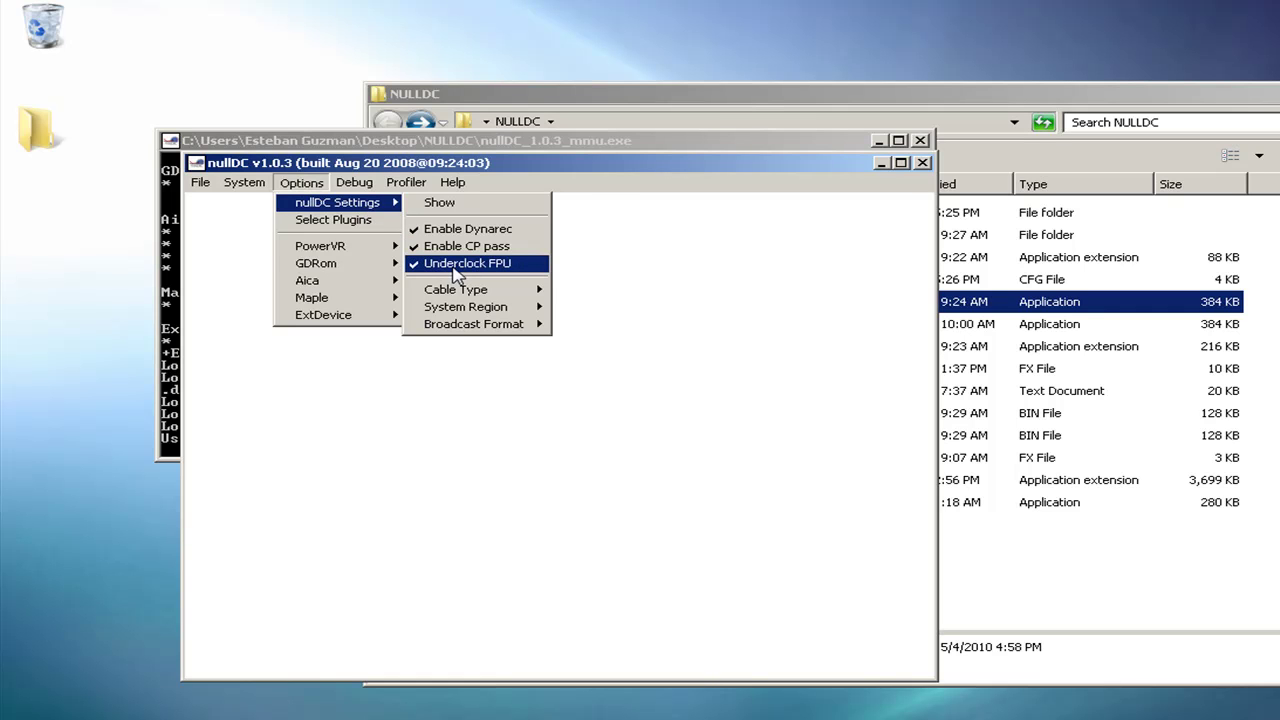
mouse_move(393, 272)
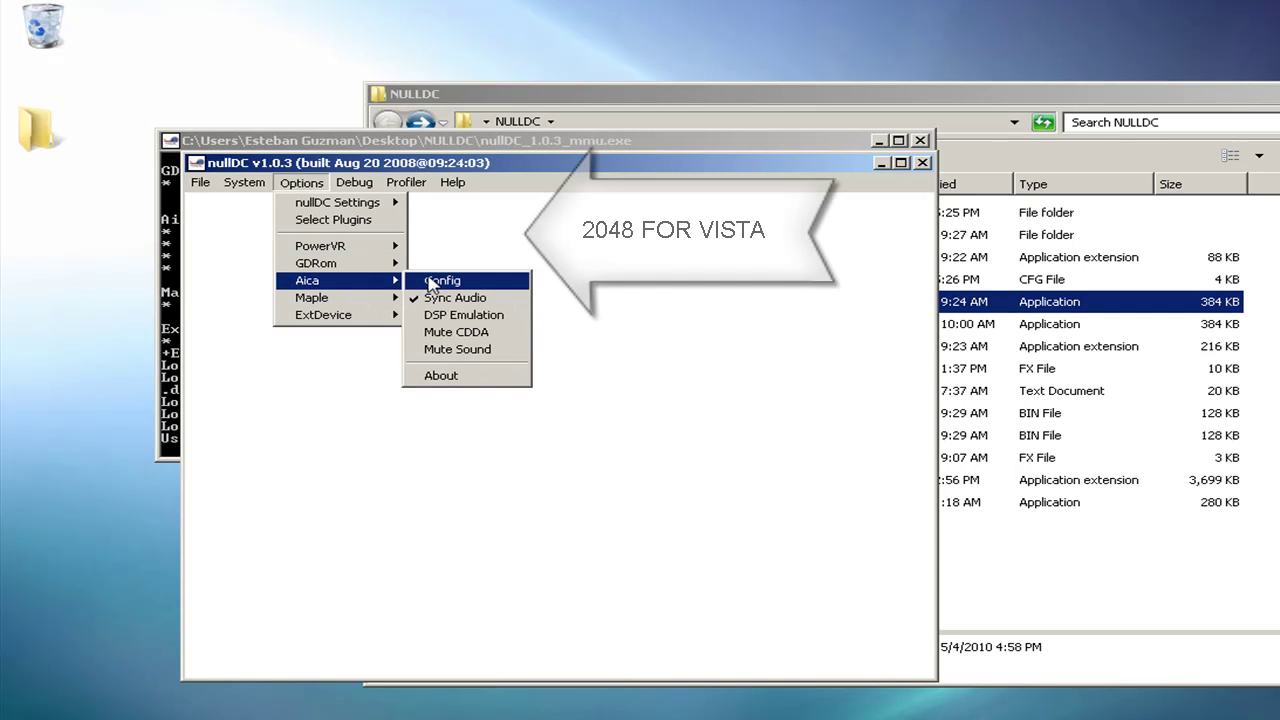
click(432, 283)
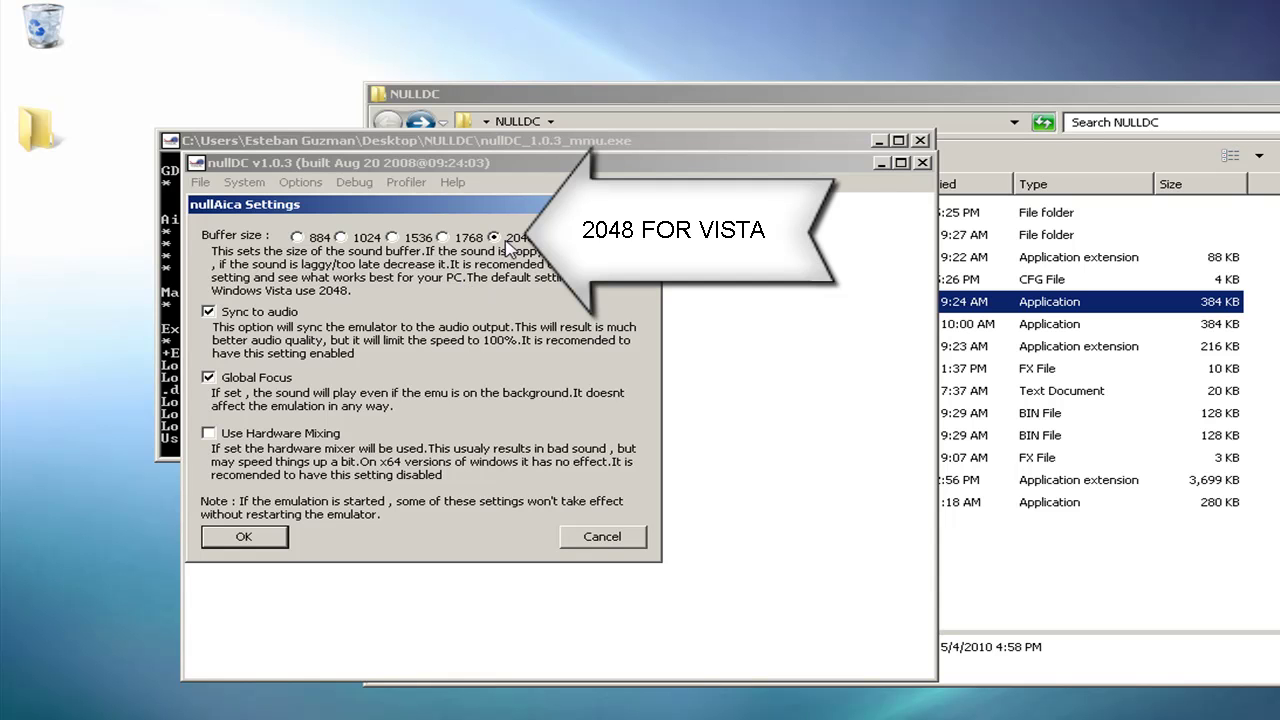
click(600, 537)
click(289, 80)
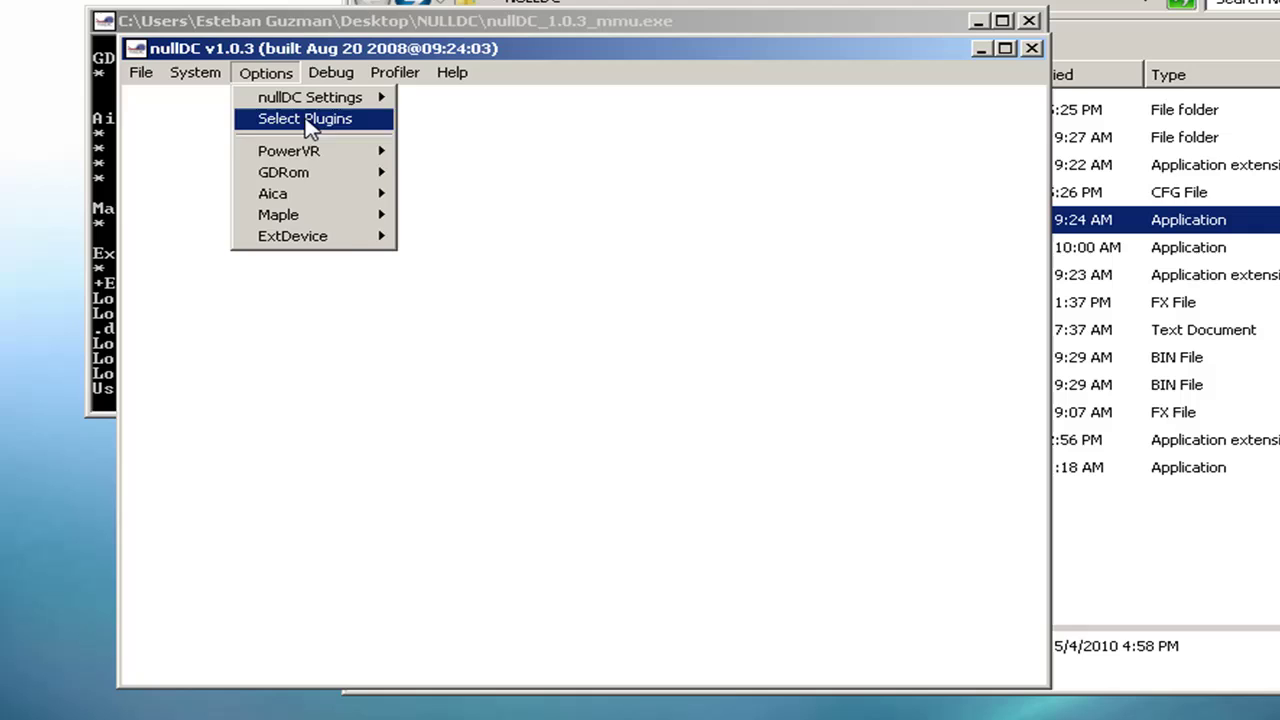
mouse_move(364, 224)
mouse_move(422, 224)
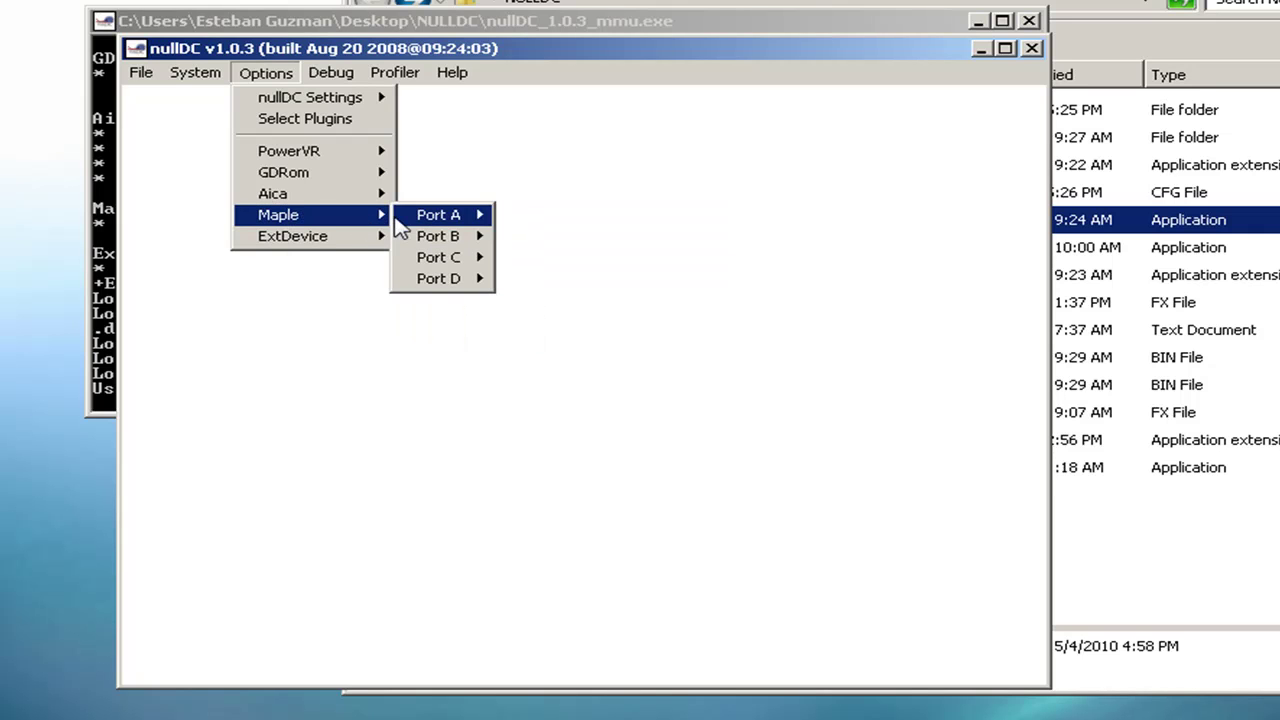
mouse_move(354, 101)
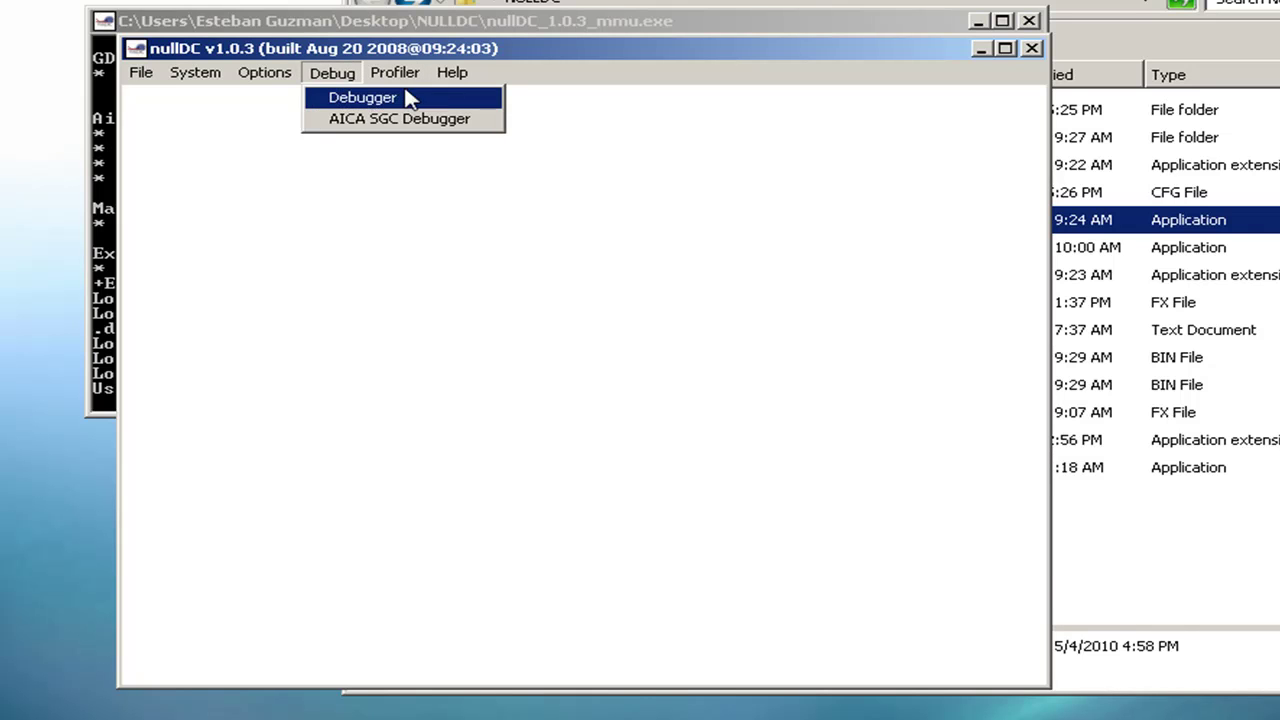
mouse_move(214, 77)
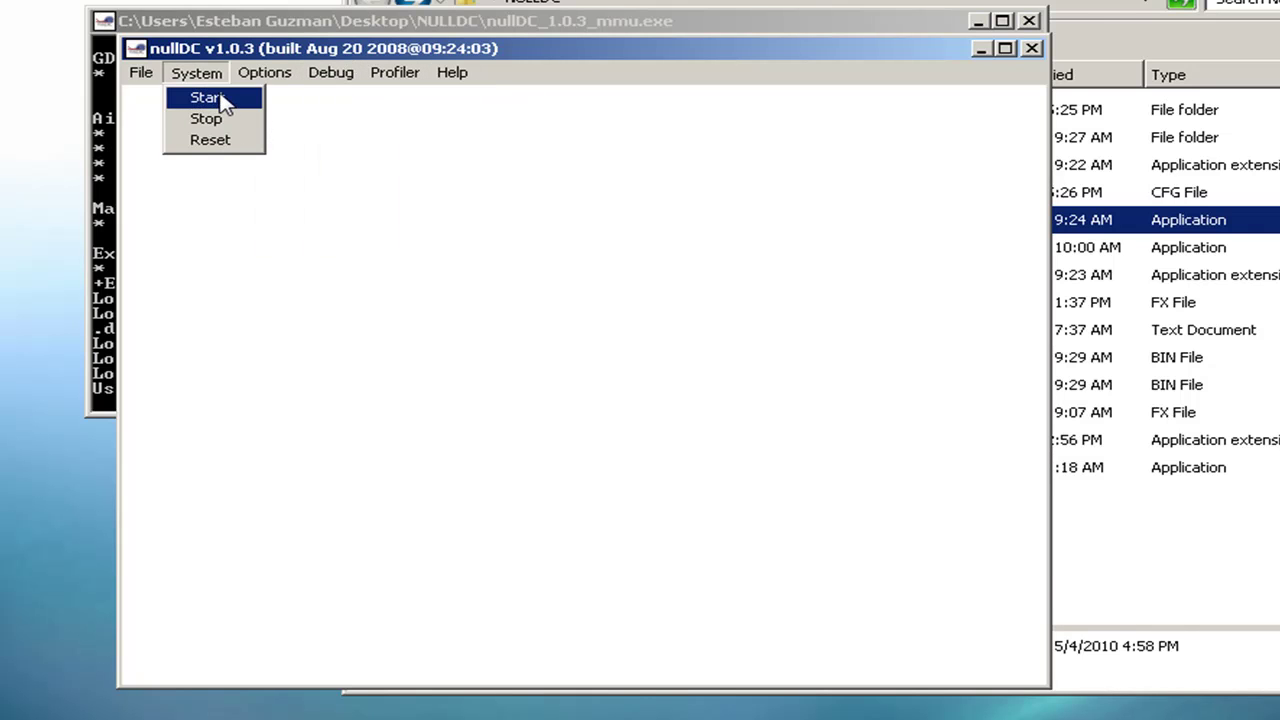
mouse_move(265, 73)
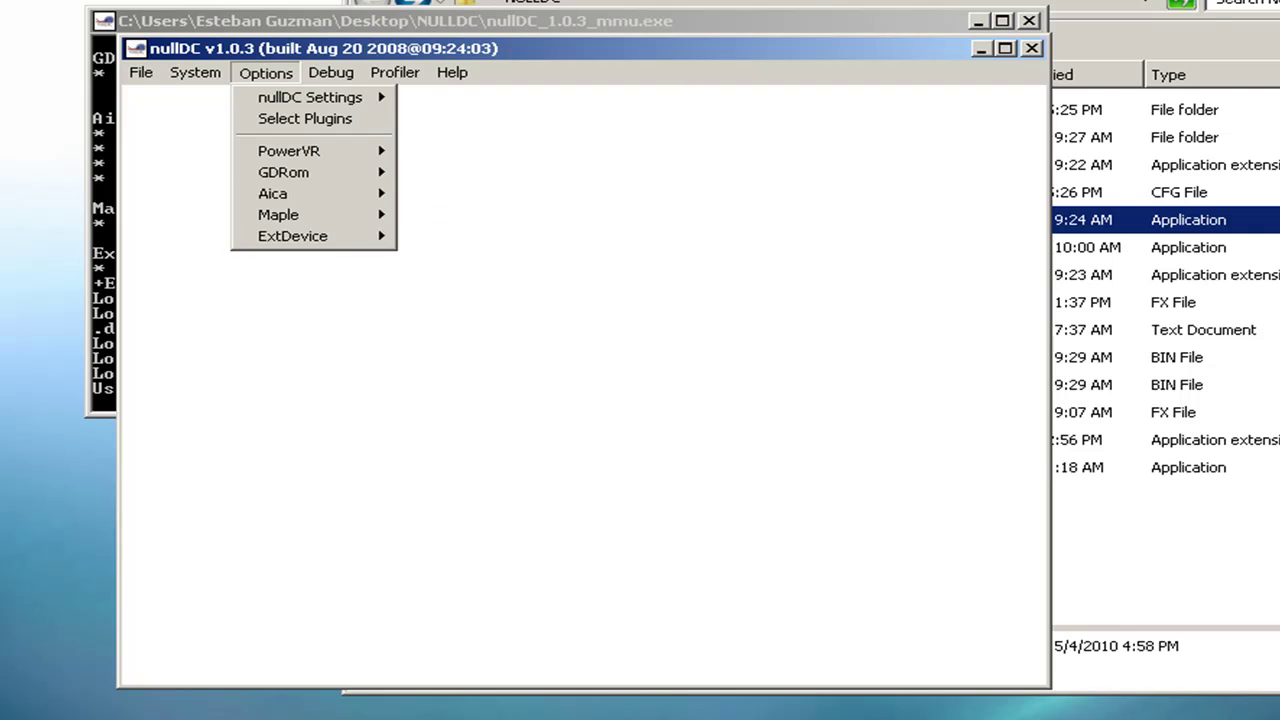
mouse_move(175, 75)
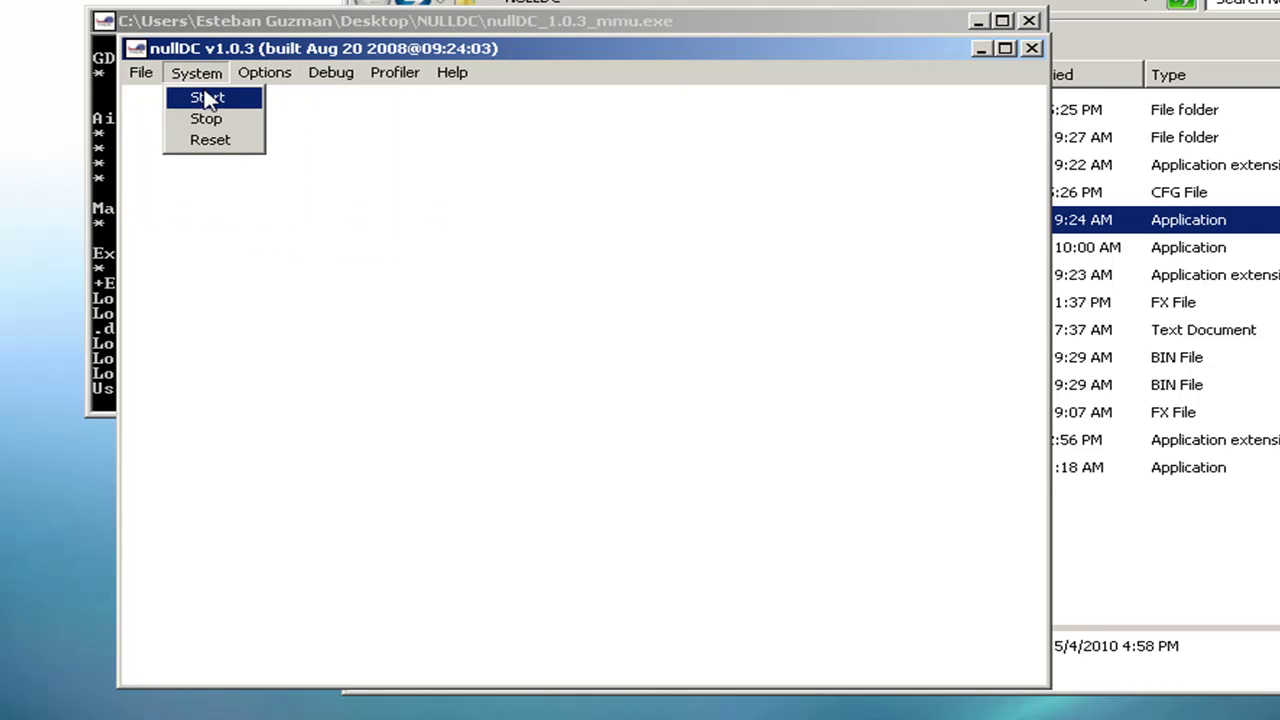
Start nullDC emulation with Sonic Adventure 2.cdi from My Documents as the disc image.
click(203, 97)
click(766, 148)
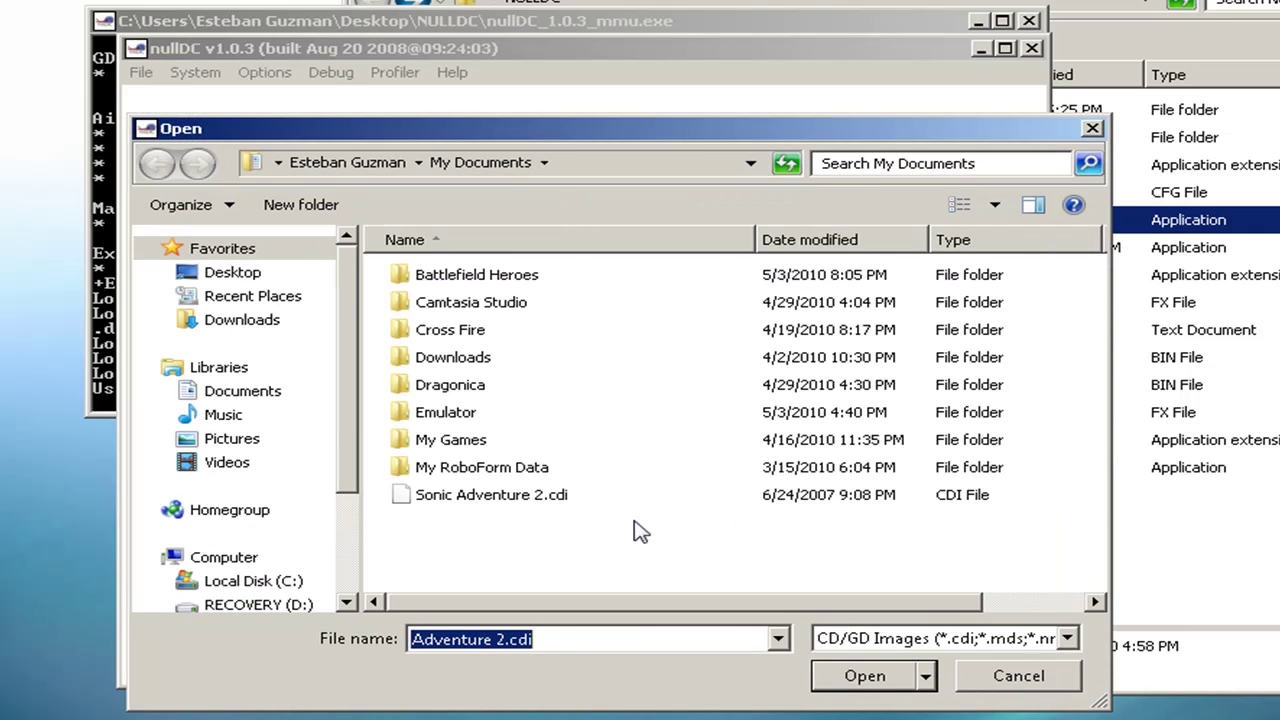
click(540, 497)
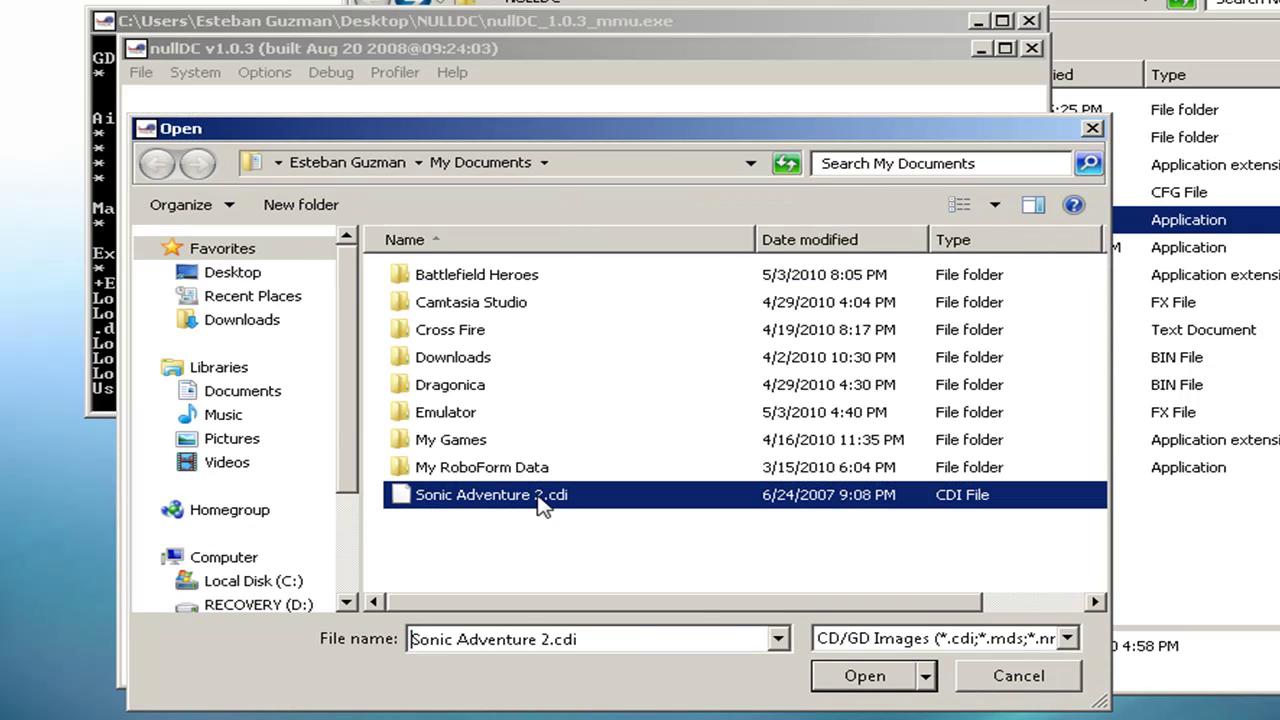
click(853, 680)
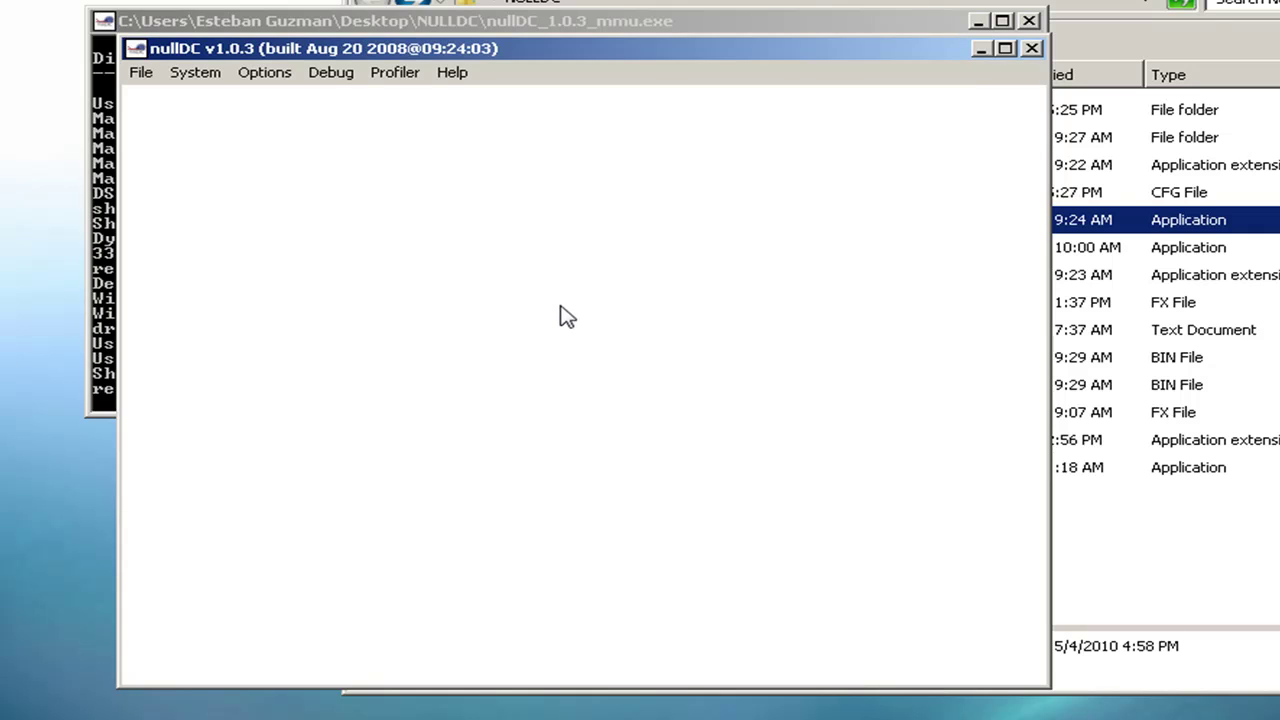